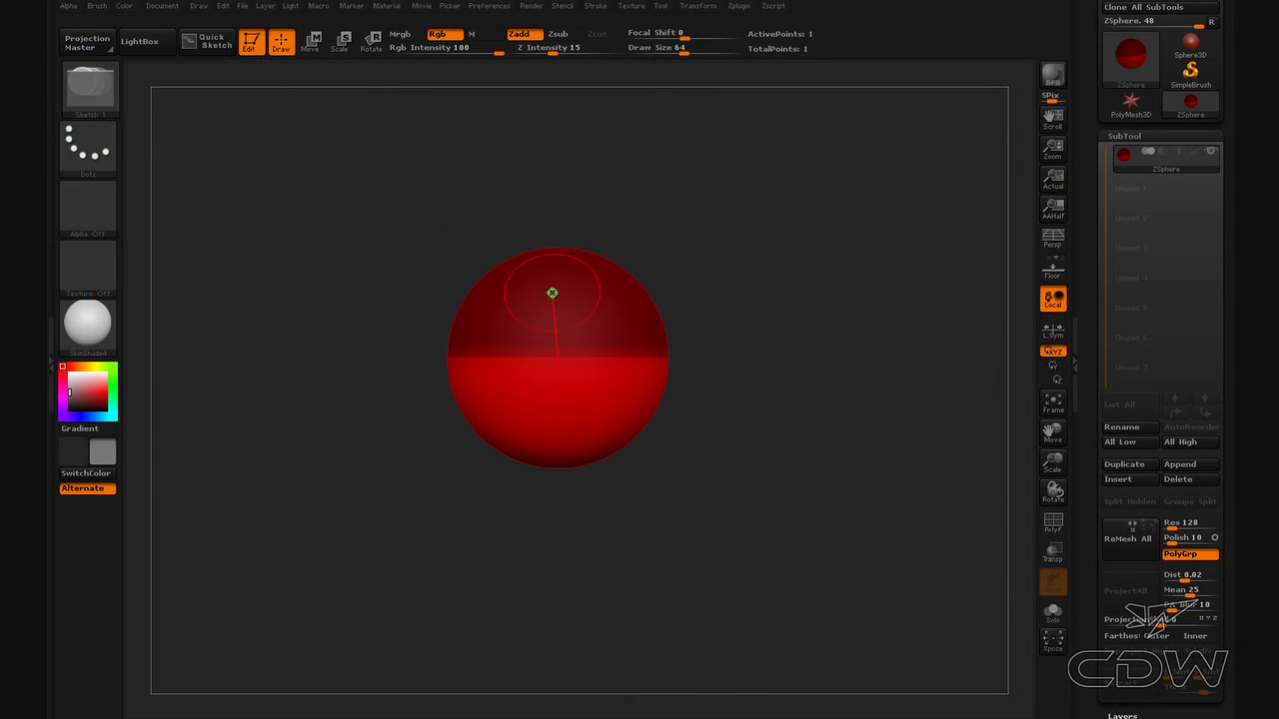
# Add a ZSphere on top of the root sphere and move it upward to form an elongated torso.
pyautogui.moveTo(552, 272); pyautogui.dragTo(700, 219)
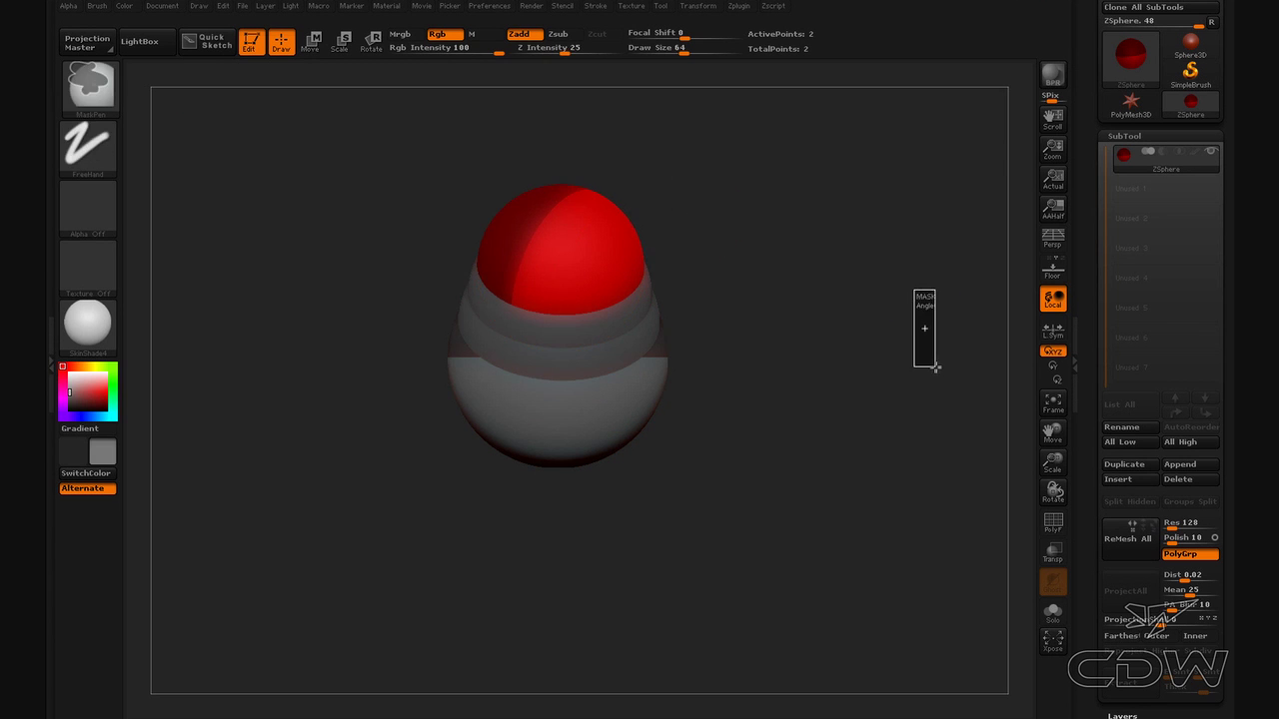
pyautogui.moveTo(884, 369)
pyautogui.mouseDown()
pyautogui.moveTo(814, 313)
pyautogui.moveTo(876, 424)
pyautogui.mouseUp()
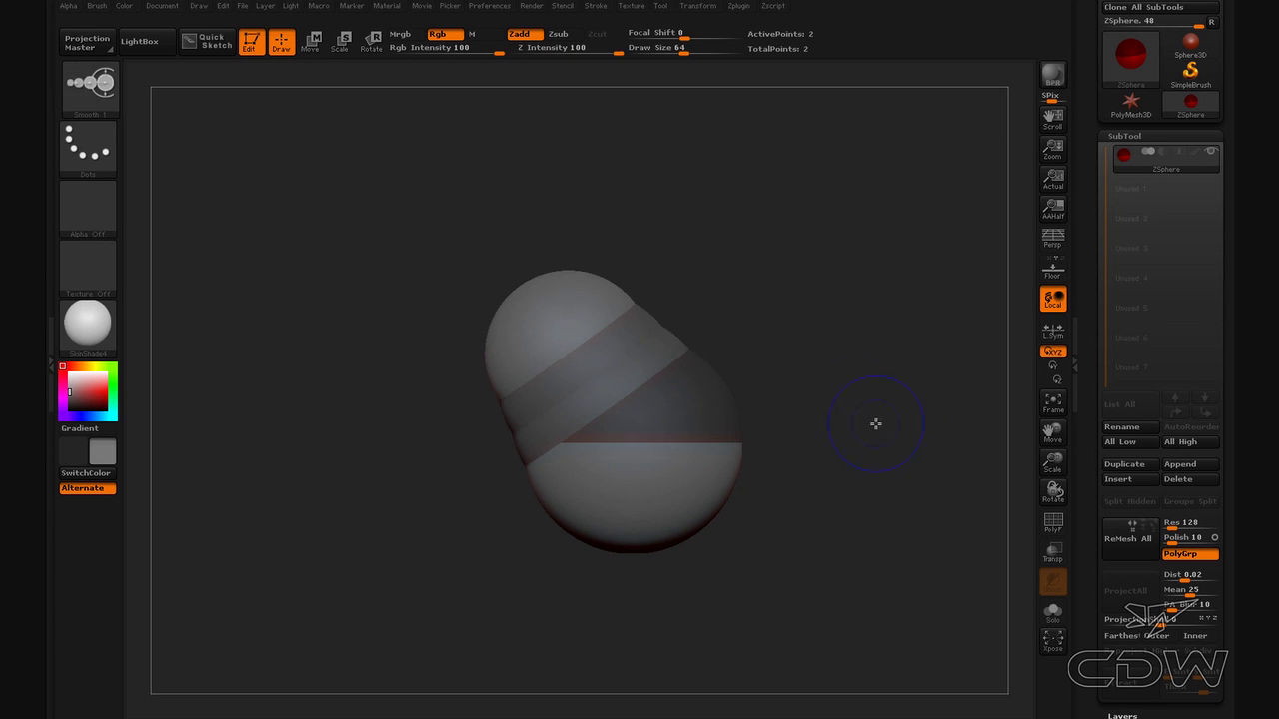
pyautogui.click(311, 42)
pyautogui.moveTo(580, 299); pyautogui.dragTo(646, 118)
pyautogui.moveTo(1053, 463); pyautogui.dragTo(1047, 457)
pyautogui.moveTo(617, 213); pyautogui.dragTo(604, 219)
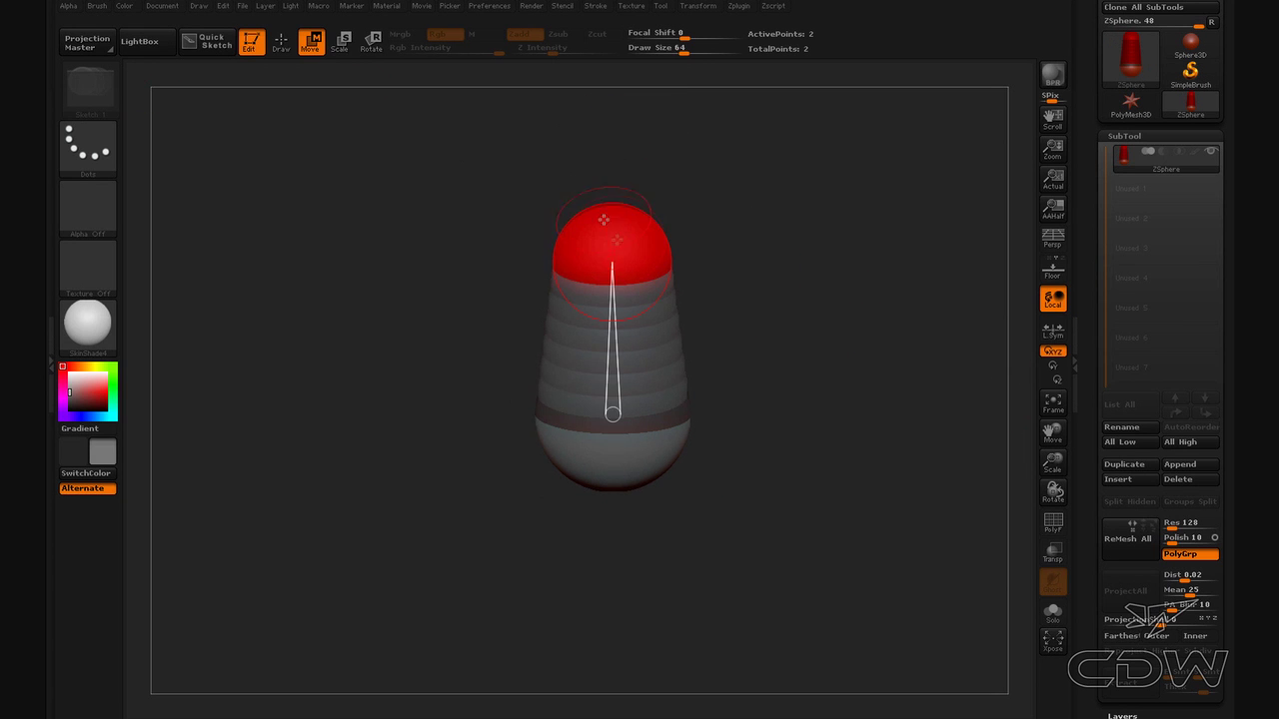
# Add mirrored shoulder ZSpheres on the sides of the extended torso chain and reposition them.
pyautogui.click(279, 44)
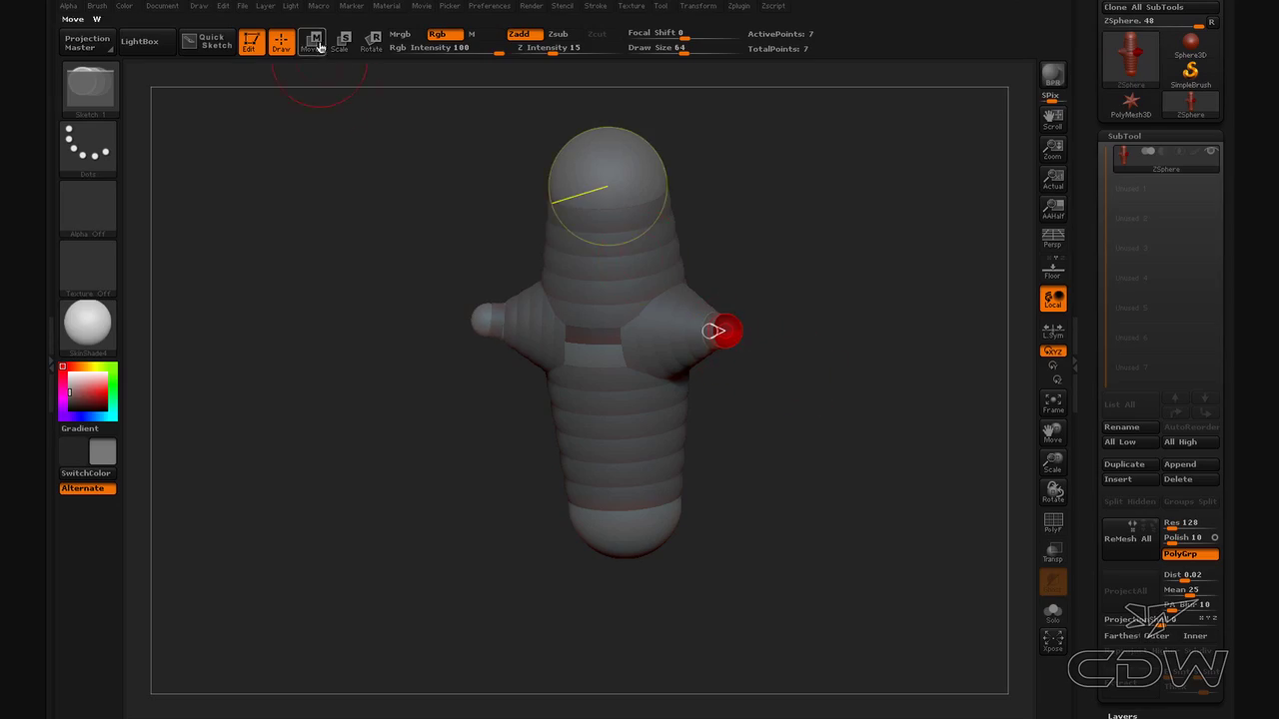
pyautogui.click(313, 41)
pyautogui.moveTo(713, 331)
pyautogui.mouseDown()
pyautogui.moveTo(760, 331)
pyautogui.moveTo(708, 308)
pyautogui.mouseUp()
pyautogui.moveTo(783, 331); pyautogui.dragTo(805, 498)
pyautogui.moveTo(714, 305); pyautogui.dragTo(727, 304)
pyautogui.moveTo(859, 325); pyautogui.dragTo(892, 297)
pyautogui.moveTo(809, 330)
pyautogui.mouseDown()
pyautogui.moveTo(788, 332)
pyautogui.moveTo(828, 314)
pyautogui.moveTo(802, 329)
pyautogui.mouseUp()
pyautogui.moveTo(866, 516); pyautogui.dragTo(678, 549)
pyautogui.moveTo(1053, 432)
pyautogui.mouseDown()
pyautogui.moveTo(1047, 506)
pyautogui.moveTo(850, 462)
pyautogui.moveTo(766, 590)
pyautogui.mouseUp()
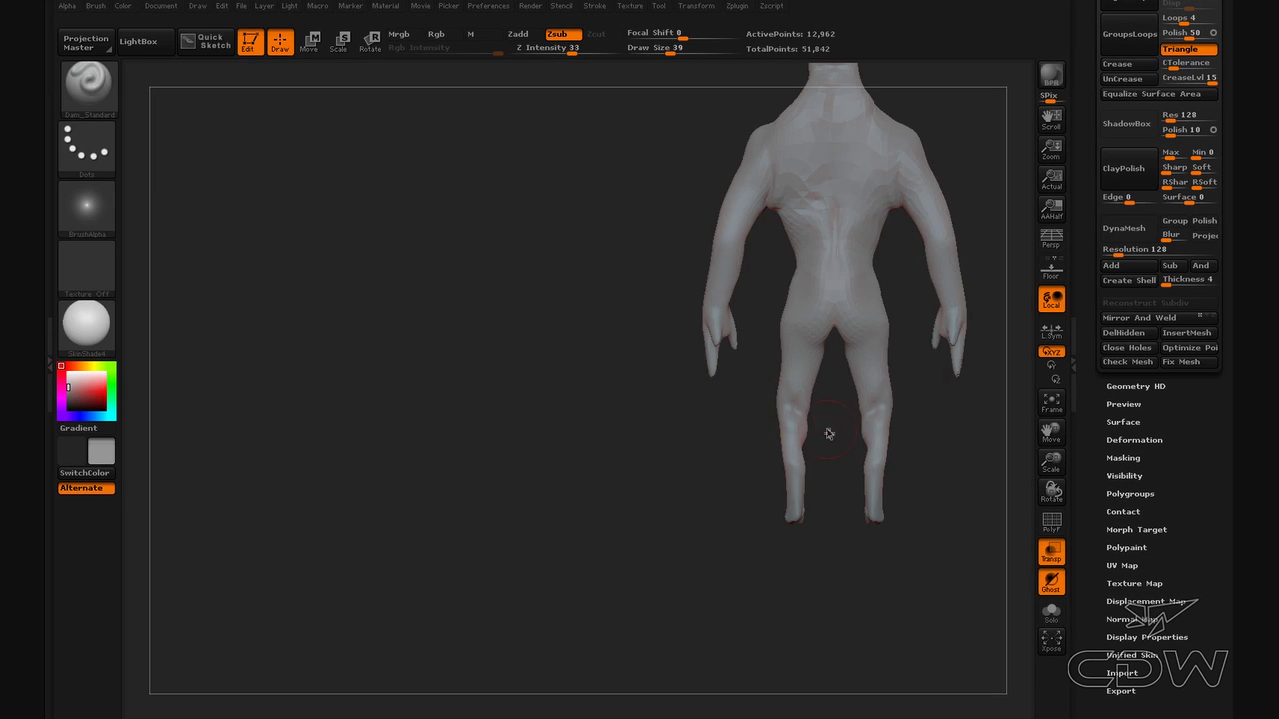
# Pull the heels and calves backward in side view with the SnakeHook brush.
pyautogui.moveTo(829, 434); pyautogui.dragTo(805, 451)
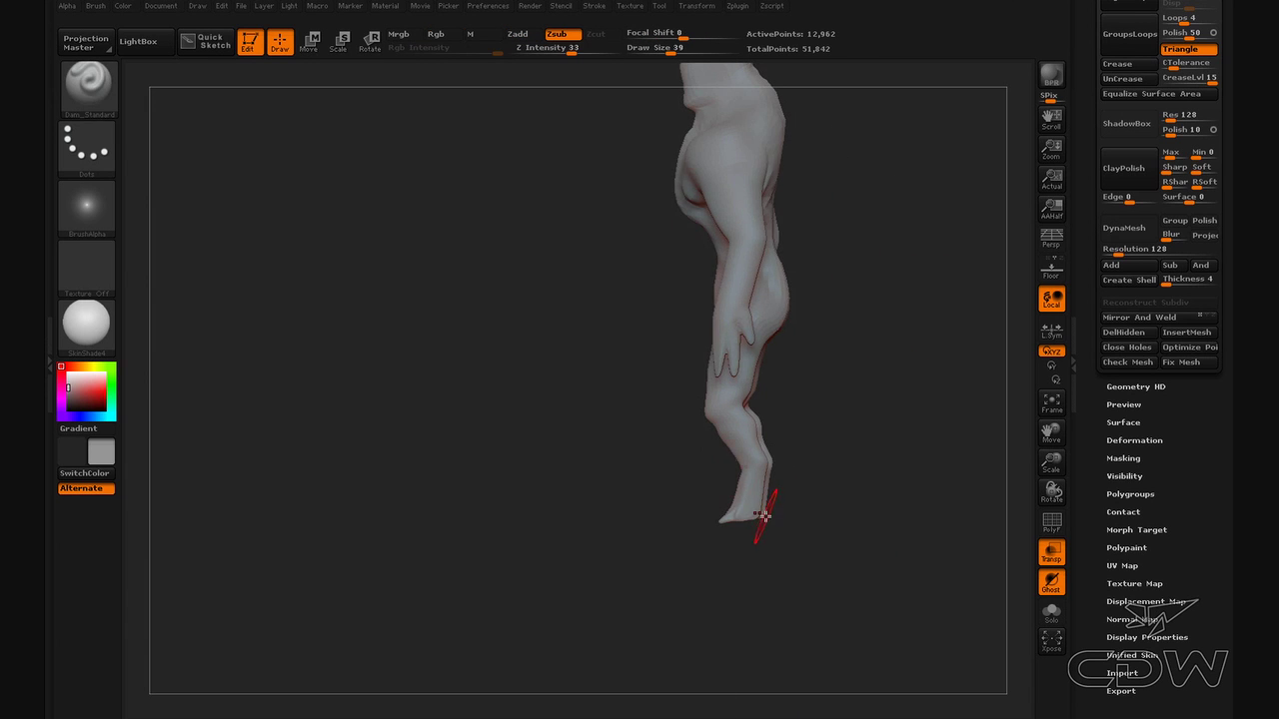
pyautogui.press('b')
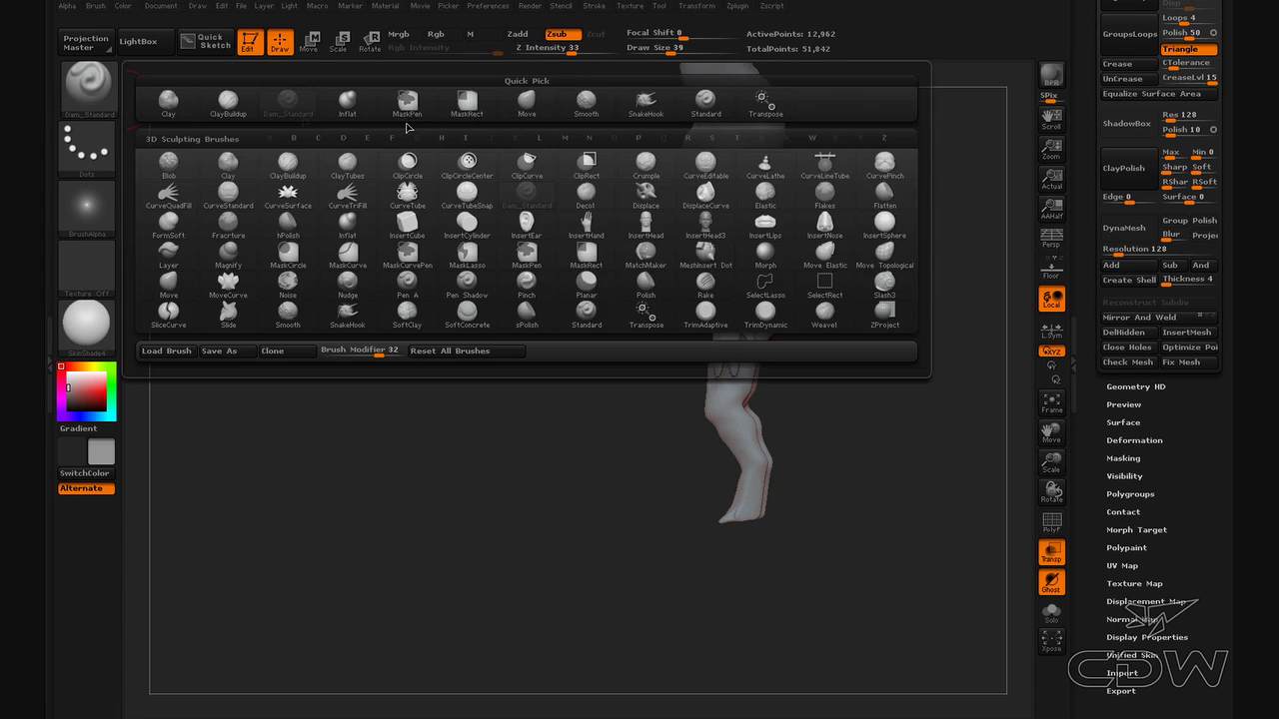
pyautogui.press('s')
pyautogui.press('h')
pyautogui.press('space')
pyautogui.moveTo(763, 505); pyautogui.dragTo(774, 504)
pyautogui.press('space')
pyautogui.moveTo(760, 453); pyautogui.dragTo(770, 454)
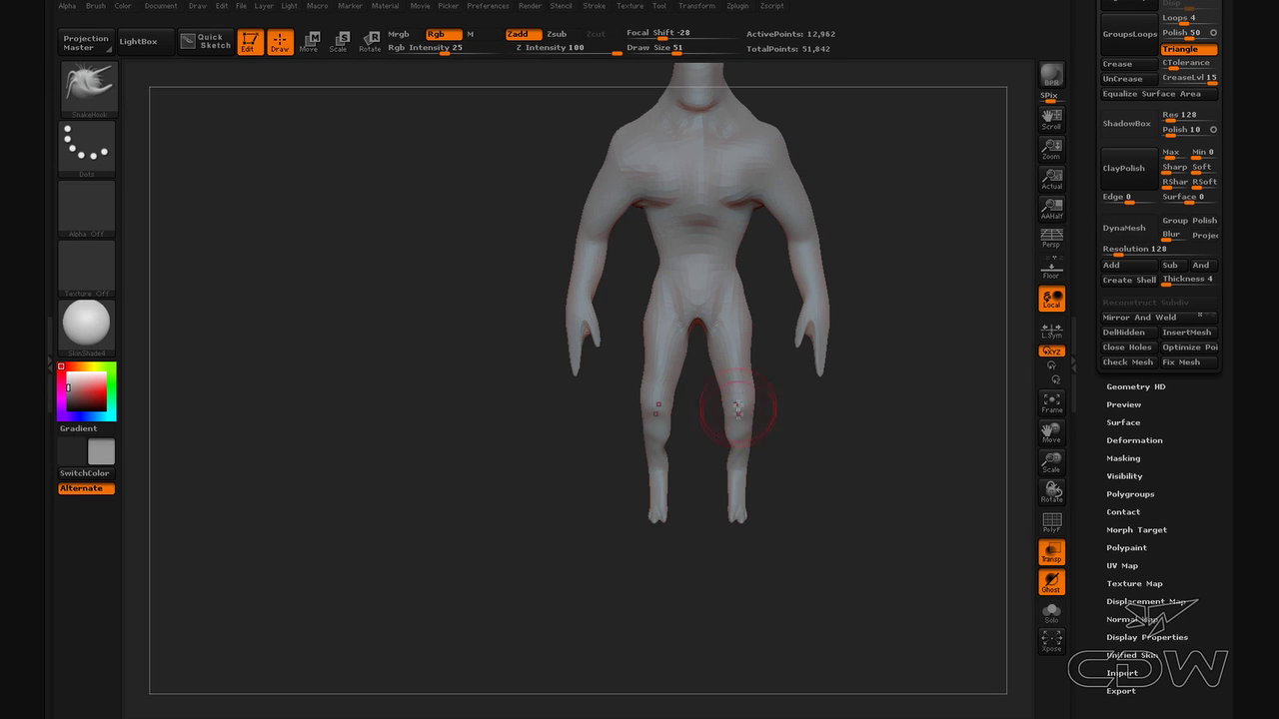
# Reshape the lower legs and forearms from the front with SnakeHook at a draw size of about 50.
pyautogui.press('space')
pyautogui.moveTo(741, 446); pyautogui.dragTo(735, 430)
pyautogui.press('space')
pyautogui.moveTo(593, 294); pyautogui.dragTo(597, 290)
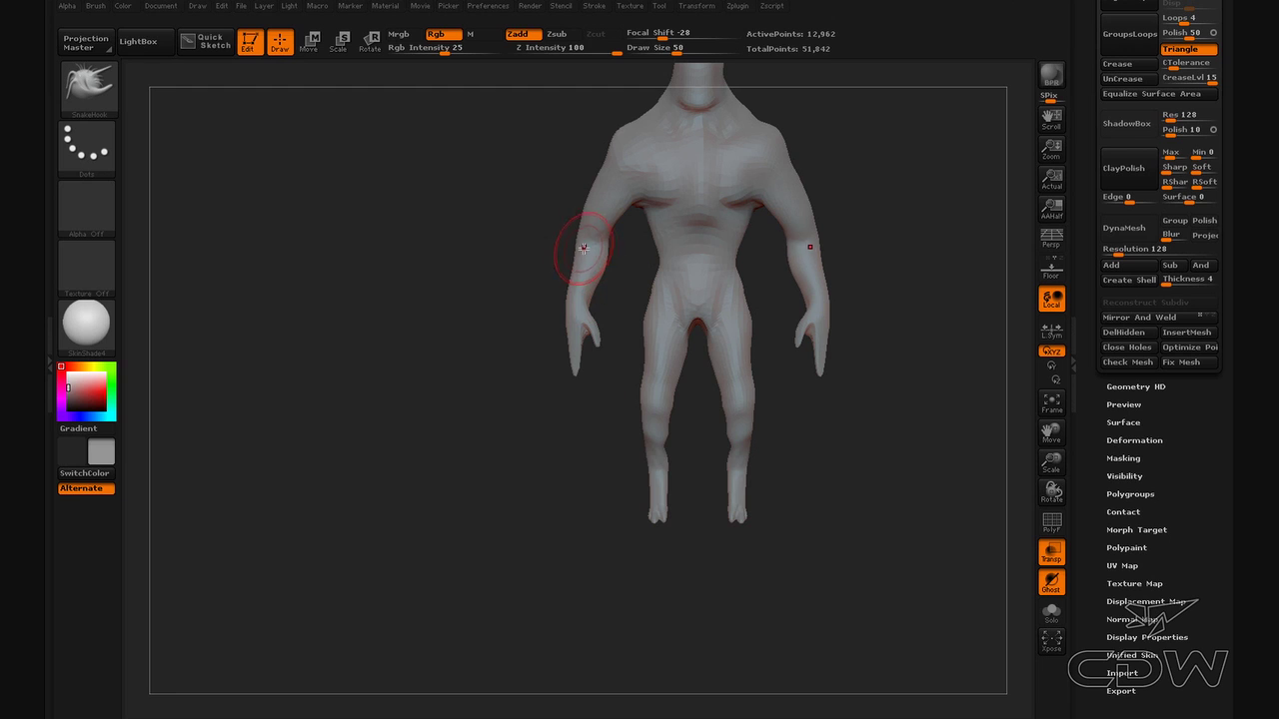
pyautogui.moveTo(546, 242); pyautogui.dragTo(593, 197)
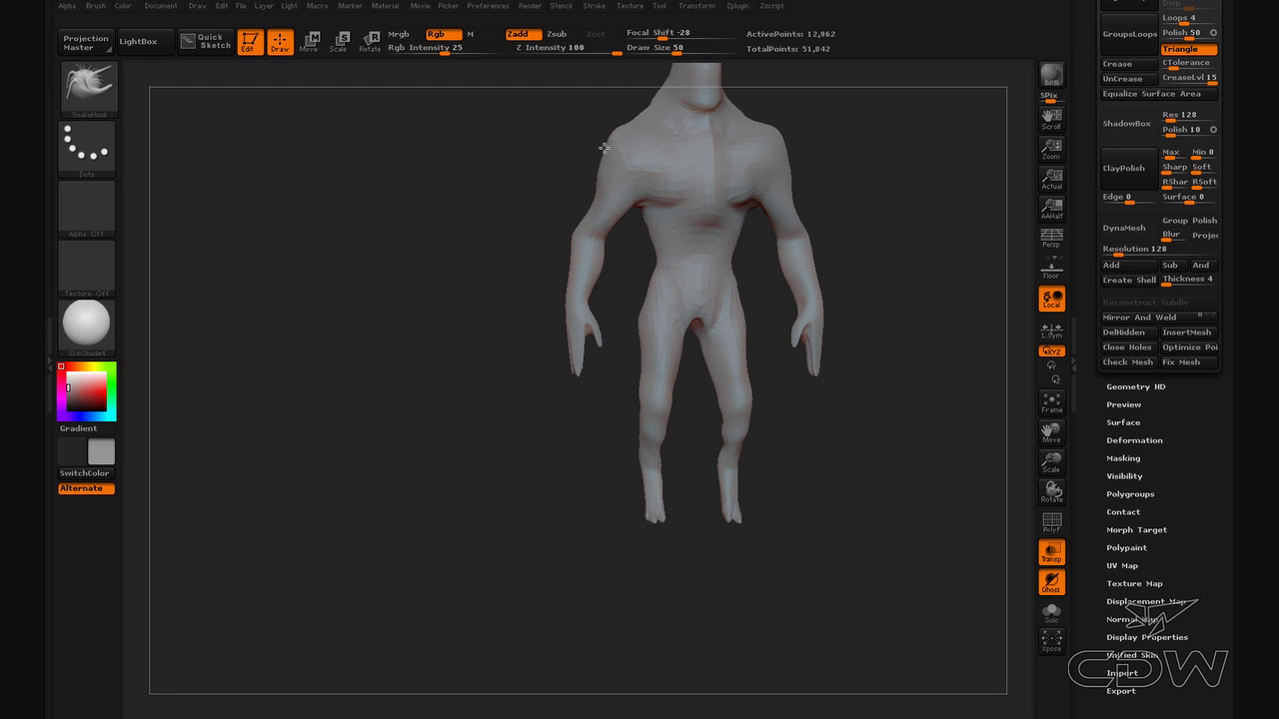
# Adjust the shoulder and upper arm contour from behind with SnakeHook at draw size 45.
pyautogui.moveTo(551, 140); pyautogui.dragTo(630, 177)
pyautogui.moveTo(716, 185); pyautogui.dragTo(634, 206)
pyautogui.moveTo(566, 200); pyautogui.dragTo(734, 201)
pyautogui.press('space')
pyautogui.press('space')
pyautogui.moveTo(629, 184); pyautogui.dragTo(624, 190)
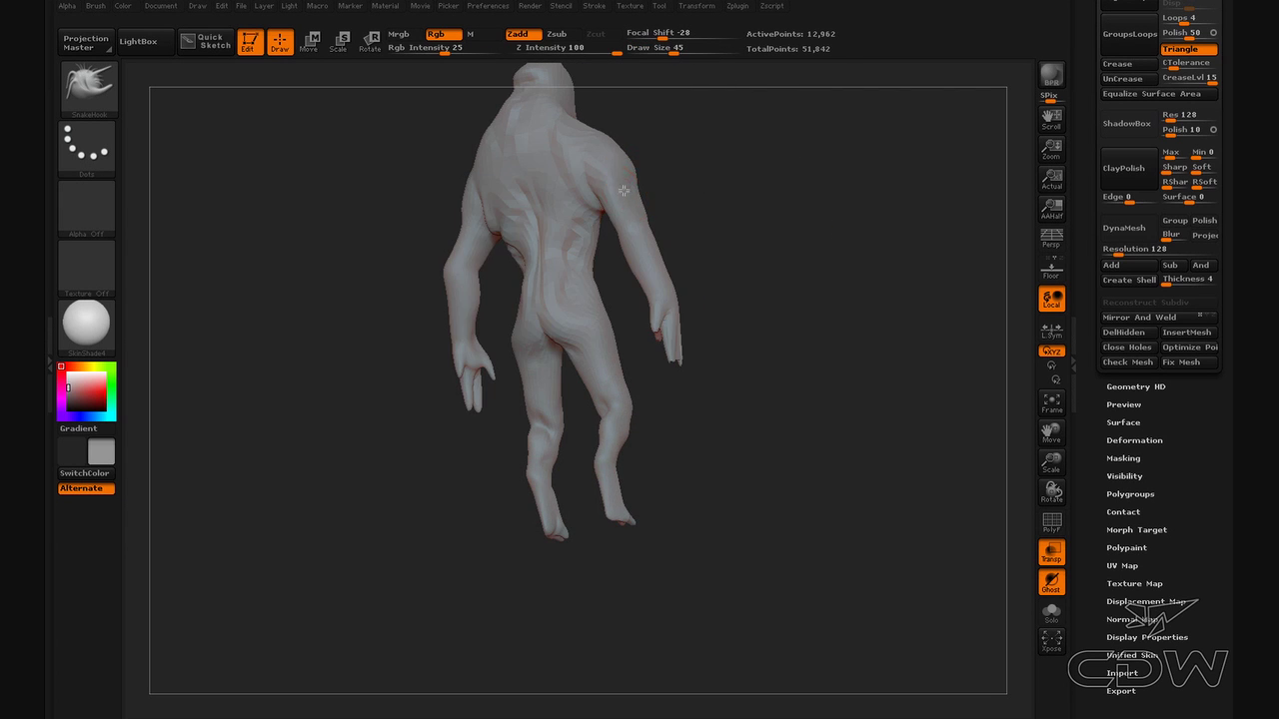
# Enlarge the SnakeHook brush and push the overall torso and arm shapes into proportion.
pyautogui.moveTo(704, 216); pyautogui.dragTo(744, 390)
pyautogui.press('space')
pyautogui.moveTo(659, 298); pyautogui.dragTo(722, 298)
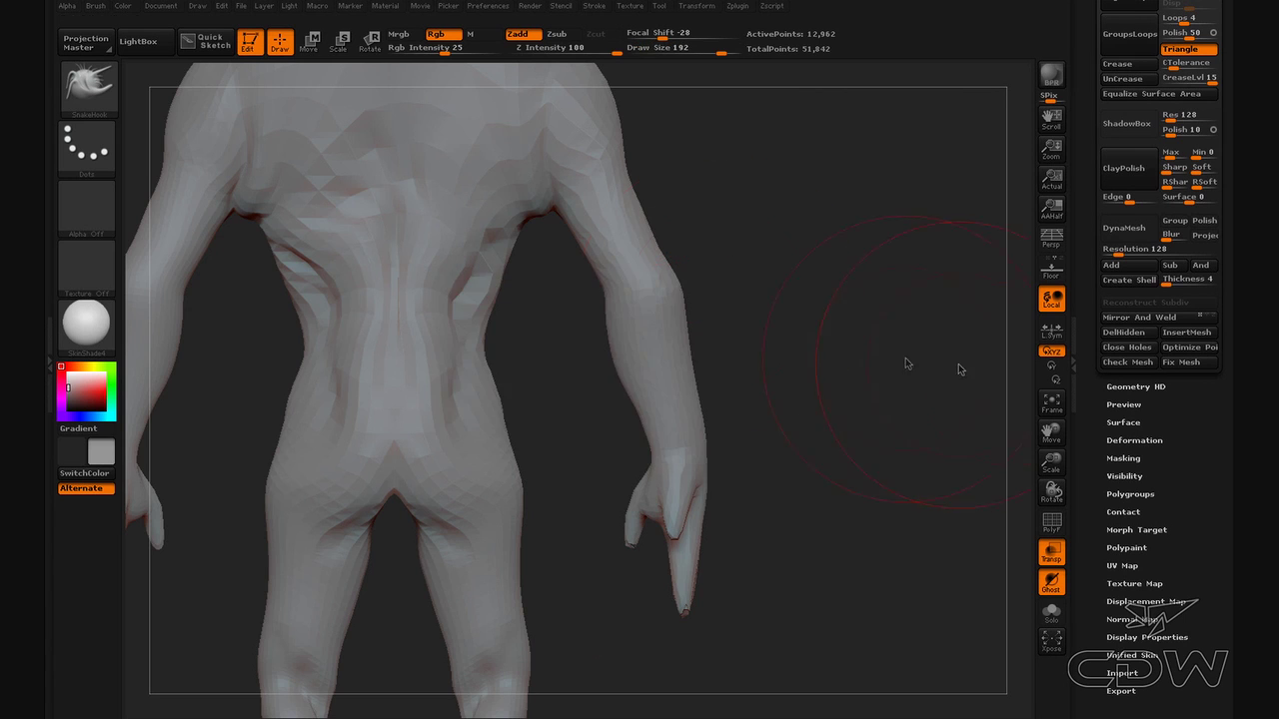
pyautogui.click(1052, 403)
pyautogui.moveTo(711, 198)
pyautogui.keyDown('alt'); pyautogui.mouseDown()
pyautogui.moveTo(714, 306)
pyautogui.moveTo(677, 316)
pyautogui.moveTo(662, 284)
pyautogui.mouseUp(); pyautogui.keyUp('alt')
pyautogui.press('space')
pyautogui.click(708, 306)
pyautogui.press('space')
pyautogui.click(675, 303)
pyautogui.press('space')
pyautogui.moveTo(715, 368); pyautogui.dragTo(692, 369)
pyautogui.moveTo(803, 436)
pyautogui.mouseDown()
pyautogui.moveTo(645, 420)
pyautogui.moveTo(500, 491)
pyautogui.moveTo(662, 496)
pyautogui.mouseUp()
pyautogui.press('space')
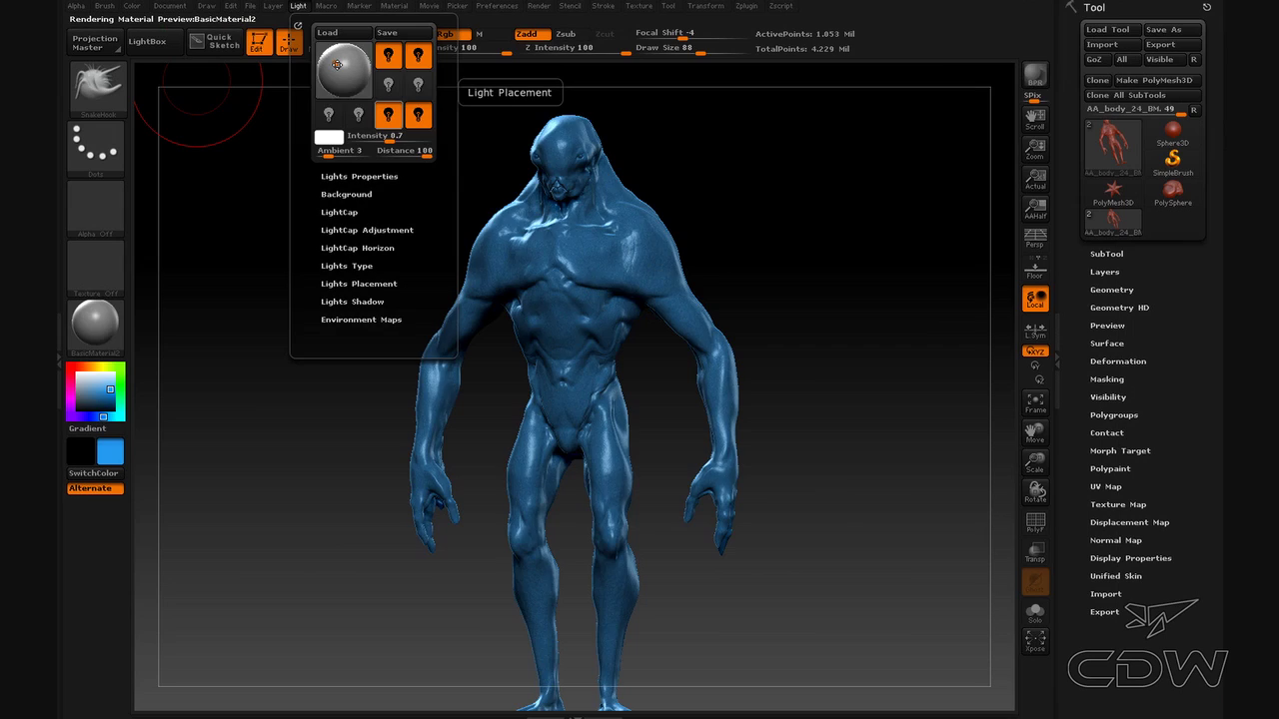
# Reposition the active light near the upper middle of the light placement sphere so it shines from above.
pyautogui.moveTo(336, 64); pyautogui.dragTo(342, 55)
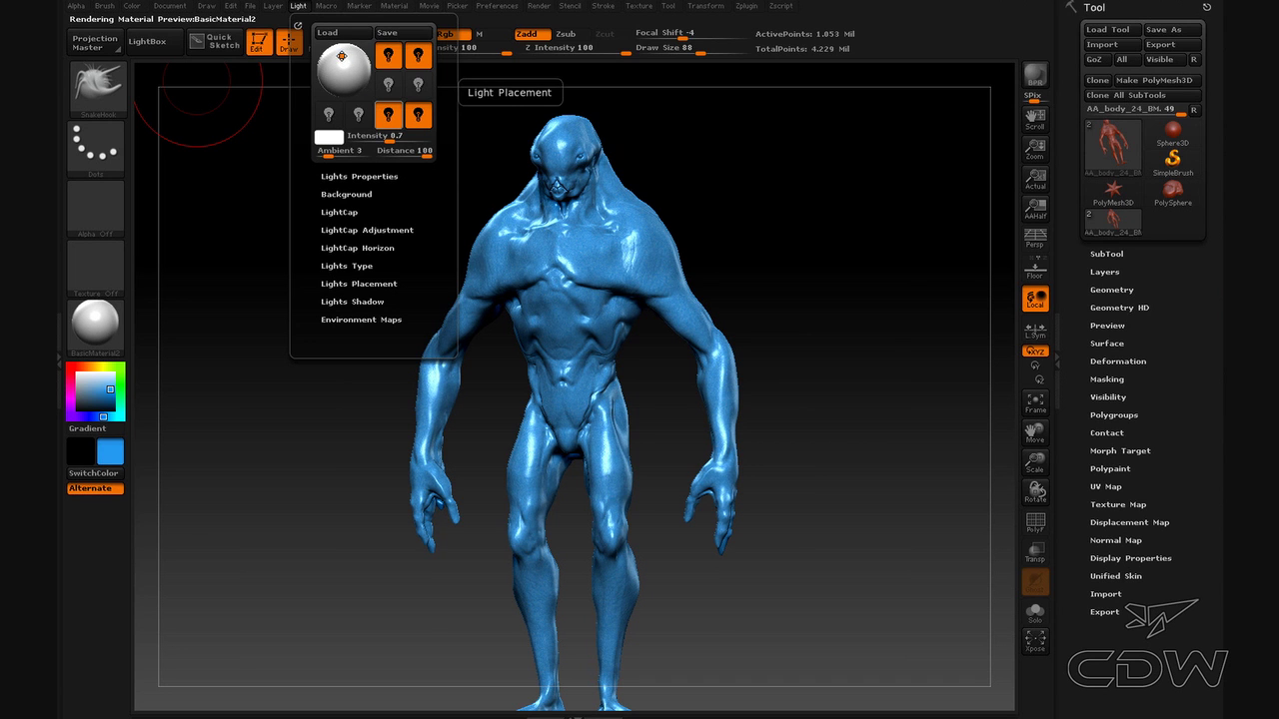
pyautogui.click(339, 60)
pyautogui.click(339, 60)
pyautogui.click(340, 61)
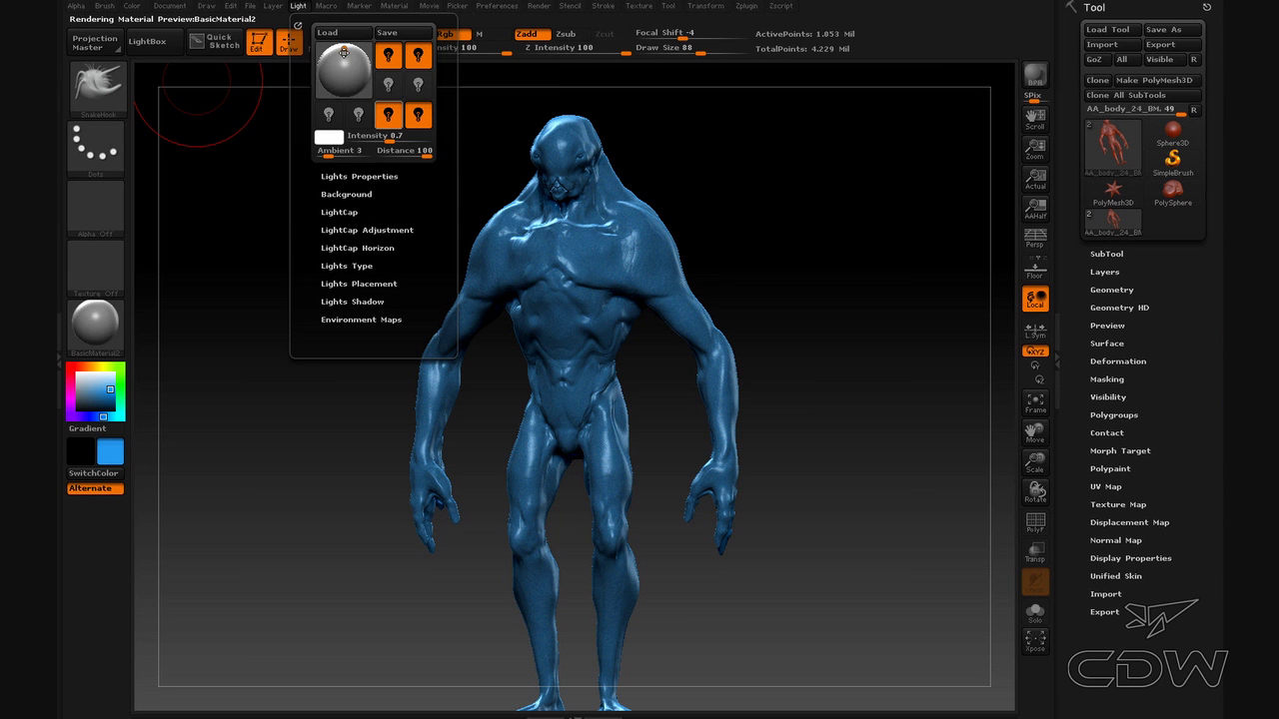
pyautogui.moveTo(471, 214); pyautogui.dragTo(919, 360)
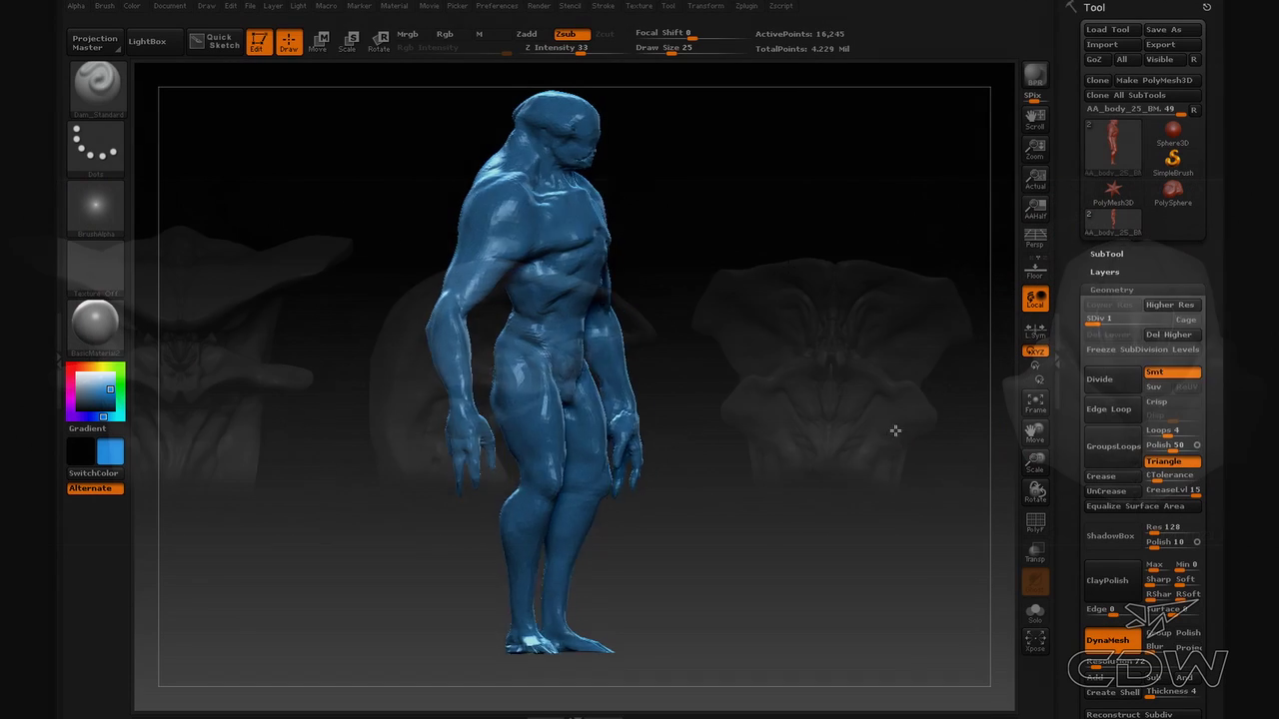
pyautogui.moveTo(894, 431); pyautogui.dragTo(842, 469)
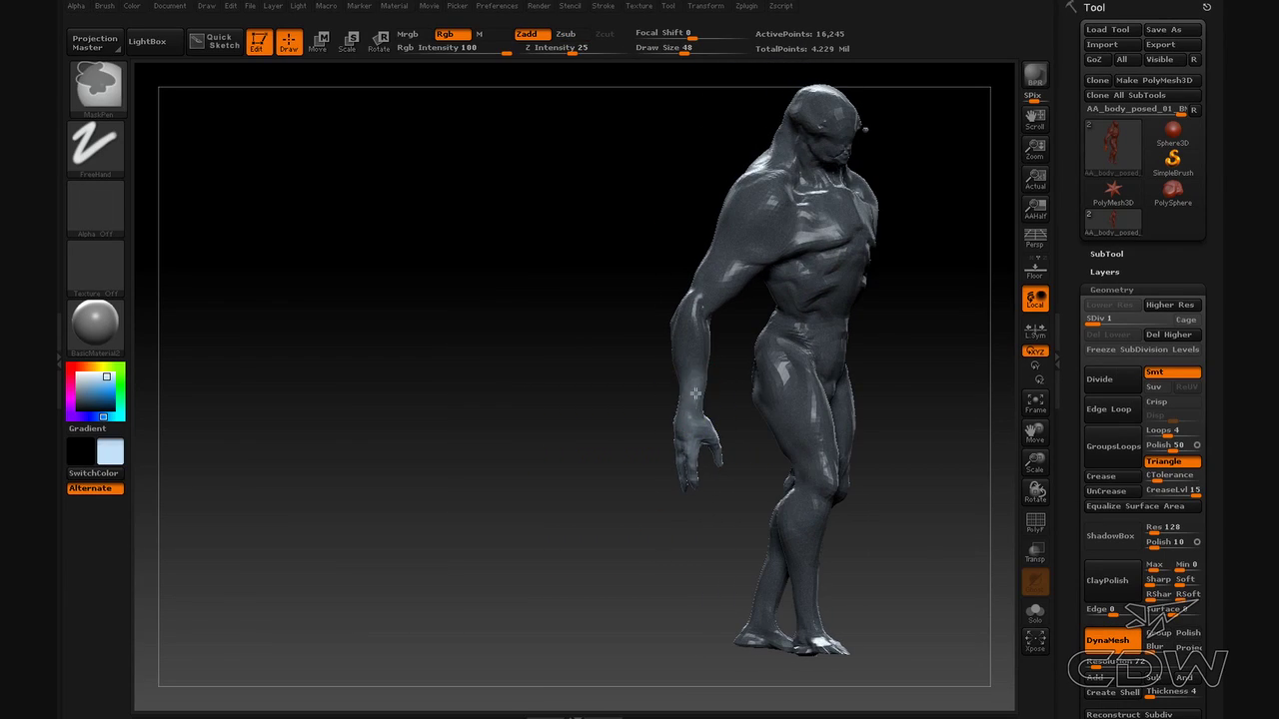
pyautogui.moveTo(635, 467); pyautogui.dragTo(656, 444)
pyautogui.press('alt')
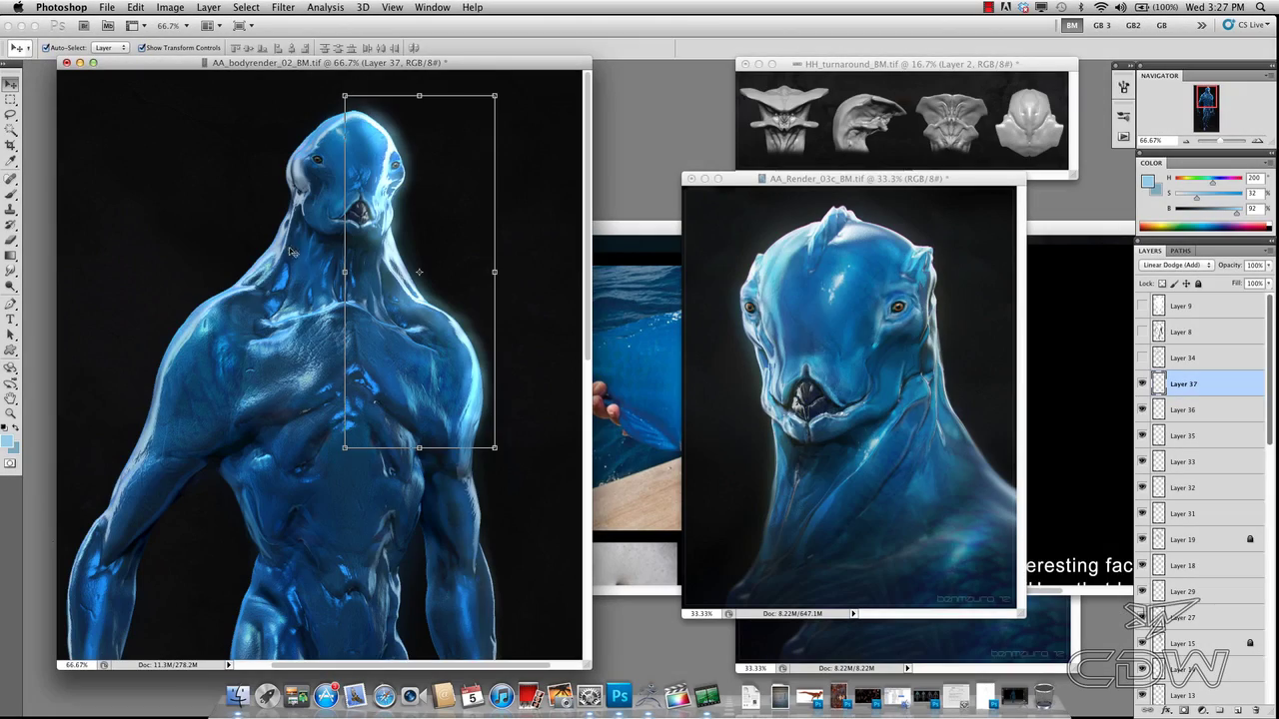
# Lower the opacity of Layer 37 in the body render to 74%.
pyautogui.click(281, 243)
pyautogui.hscroll(1, 264, 331)
pyautogui.moveTo(361, 240); pyautogui.dragTo(367, 266)
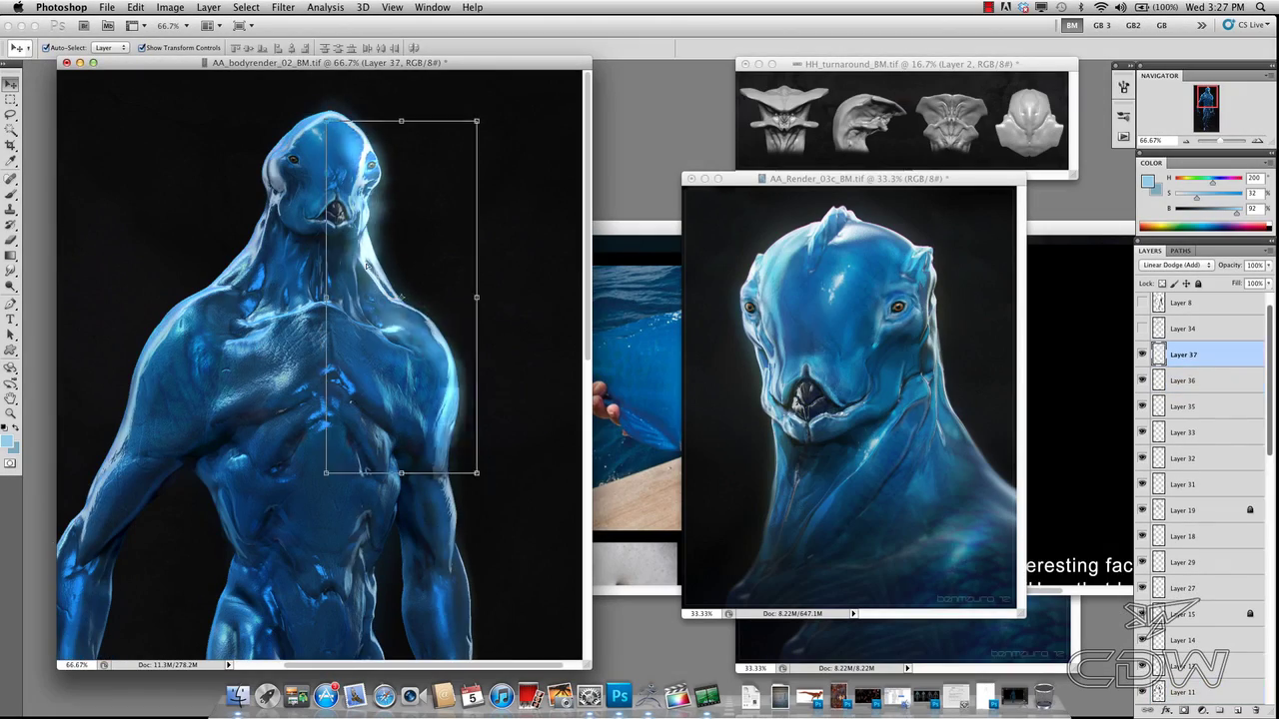
pyautogui.press('b')
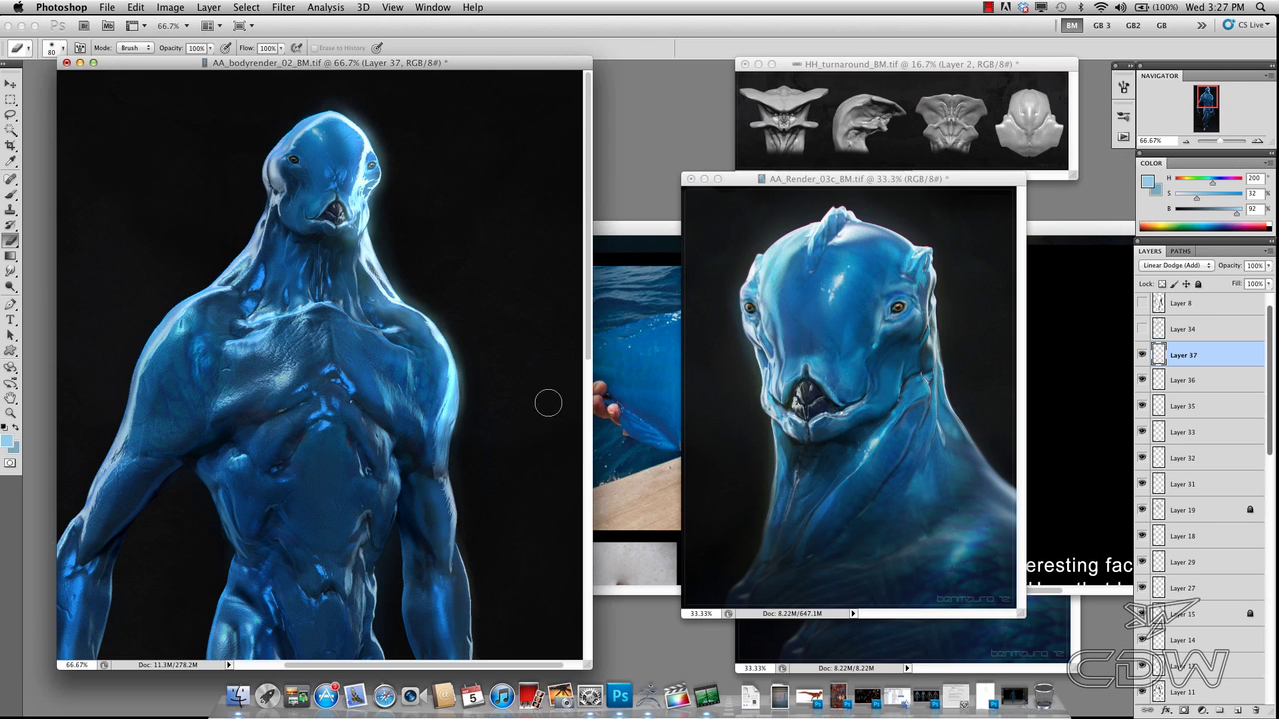
pyautogui.moveTo(1269, 268); pyautogui.dragTo(1243, 283)
pyautogui.press('super+minus')
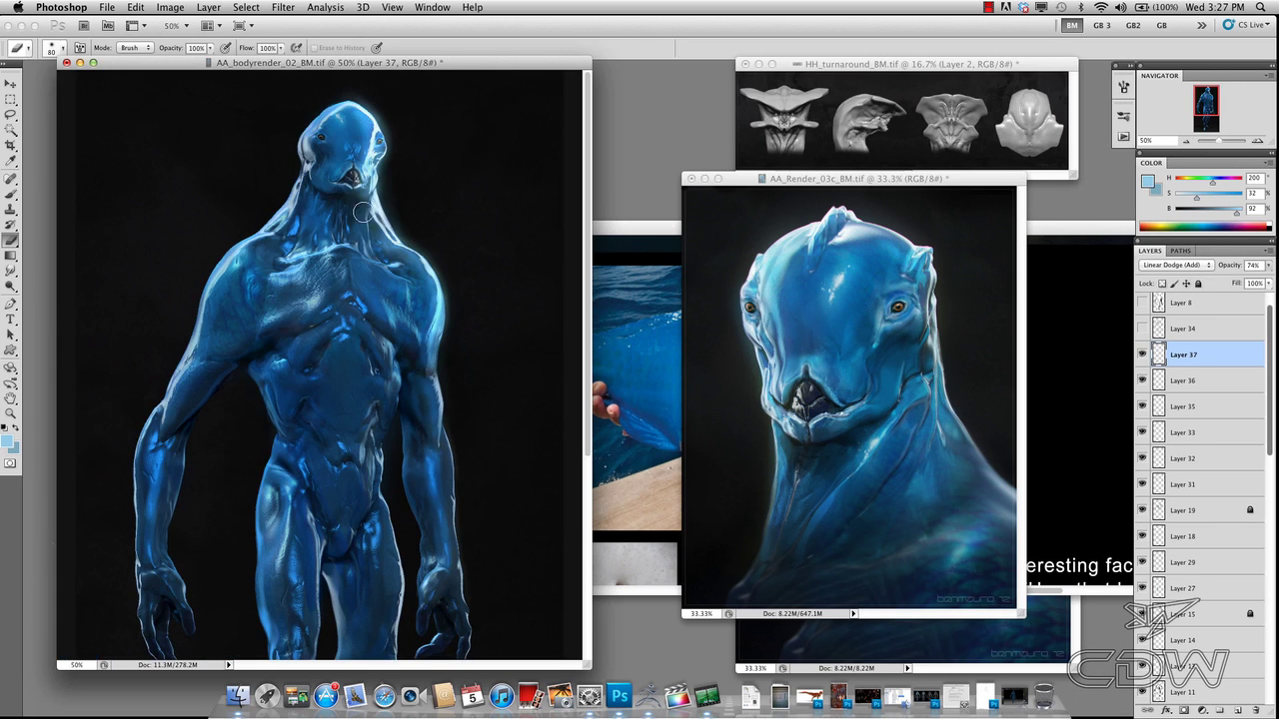
# Paint light blue along the inner edge of the creature's arm on Layer 37 and compare the layer hidden and shown.
pyautogui.moveTo(483, 257); pyautogui.dragTo(483, 254)
pyautogui.press('b')
pyautogui.moveTo(442, 351); pyautogui.dragTo(436, 406)
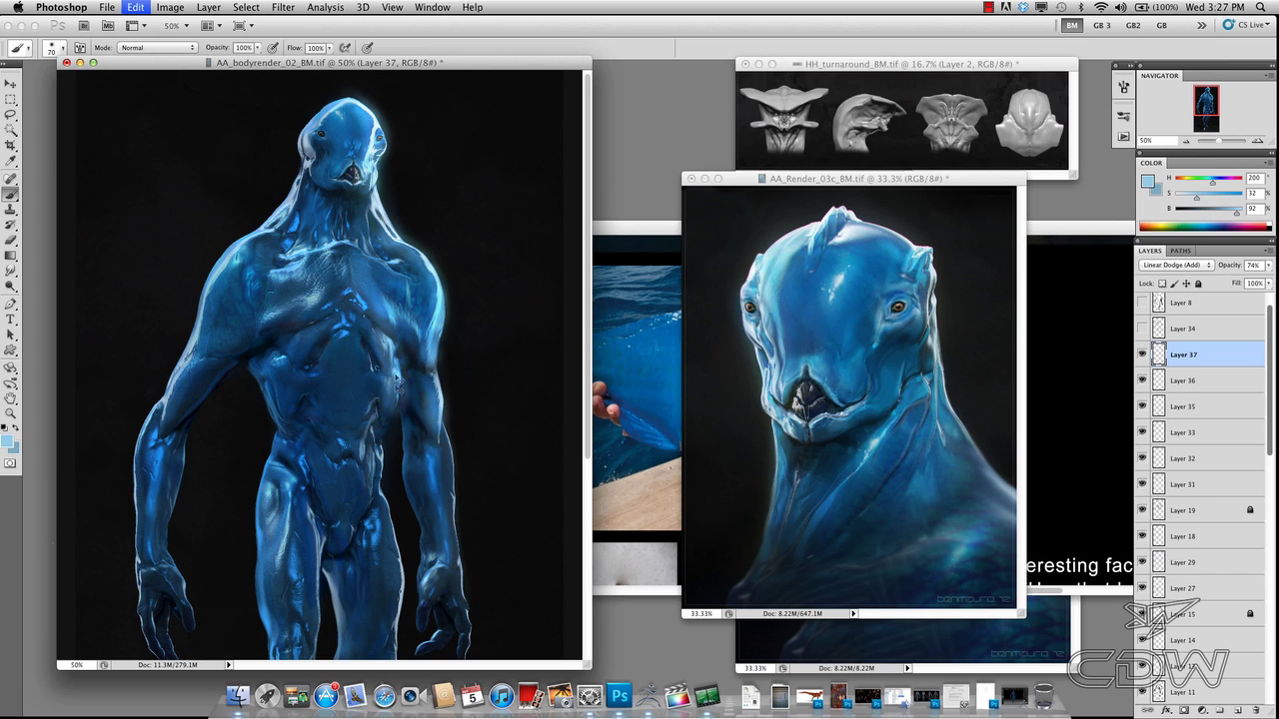
pyautogui.click(1186, 141)
pyautogui.click(1186, 141)
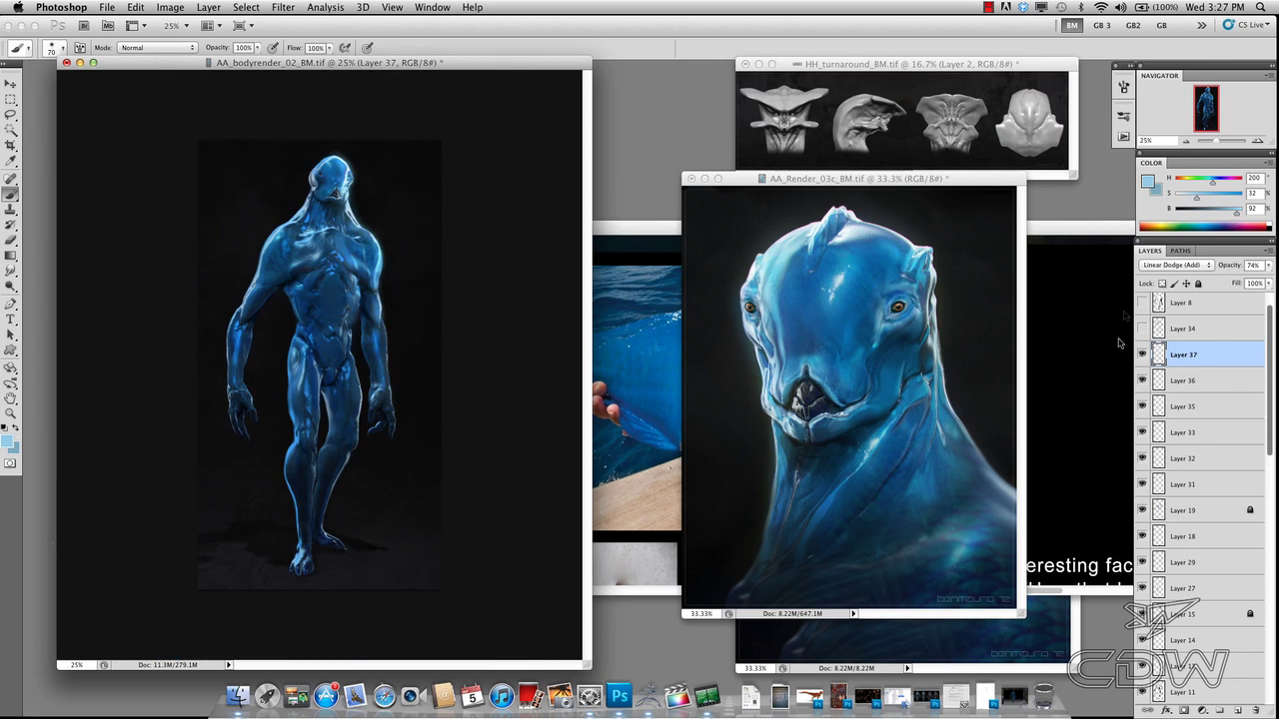
pyautogui.click(1142, 356)
pyautogui.click(1143, 356)
# Set up the Eraser for Layer 37 with a large brush reduced to 700 pixels.
pyautogui.press('e')
pyautogui.rightClick(358, 267)
pyautogui.click(555, 237)
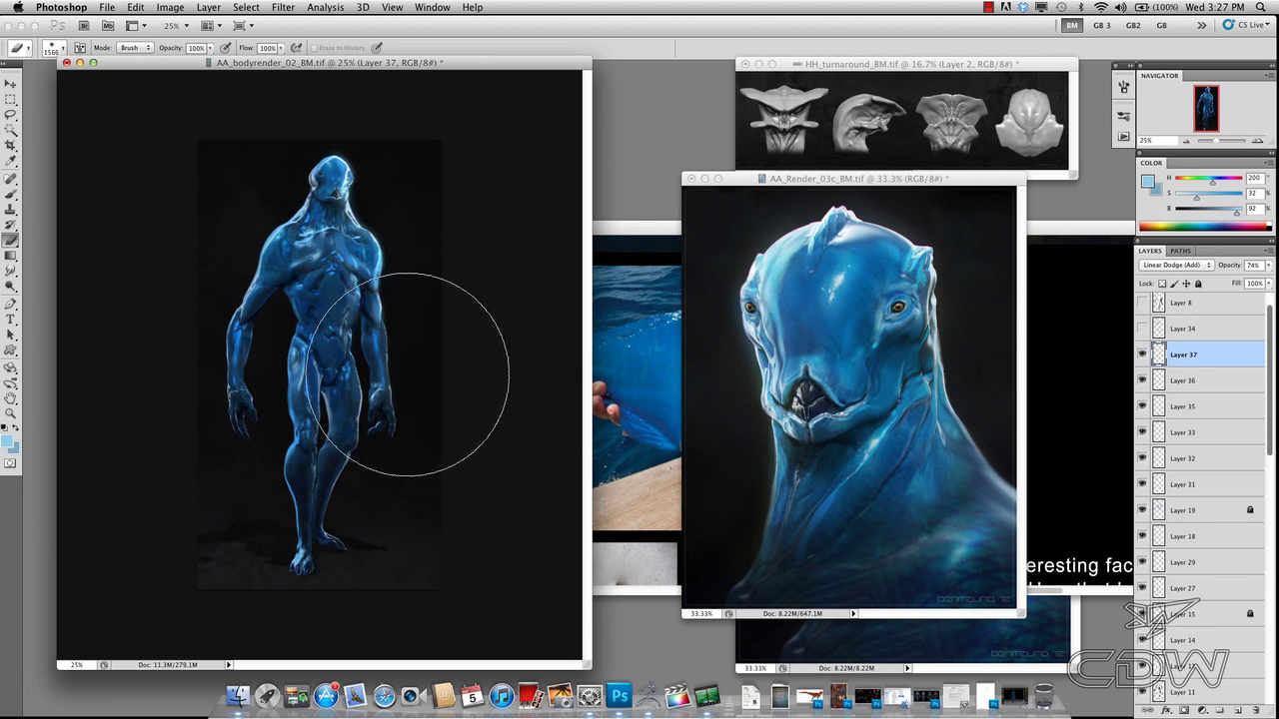
pyautogui.press('[')
pyautogui.press('[')
pyautogui.press('[')
pyautogui.press('[')
pyautogui.press('[')
pyautogui.press('[')
pyautogui.press('[')
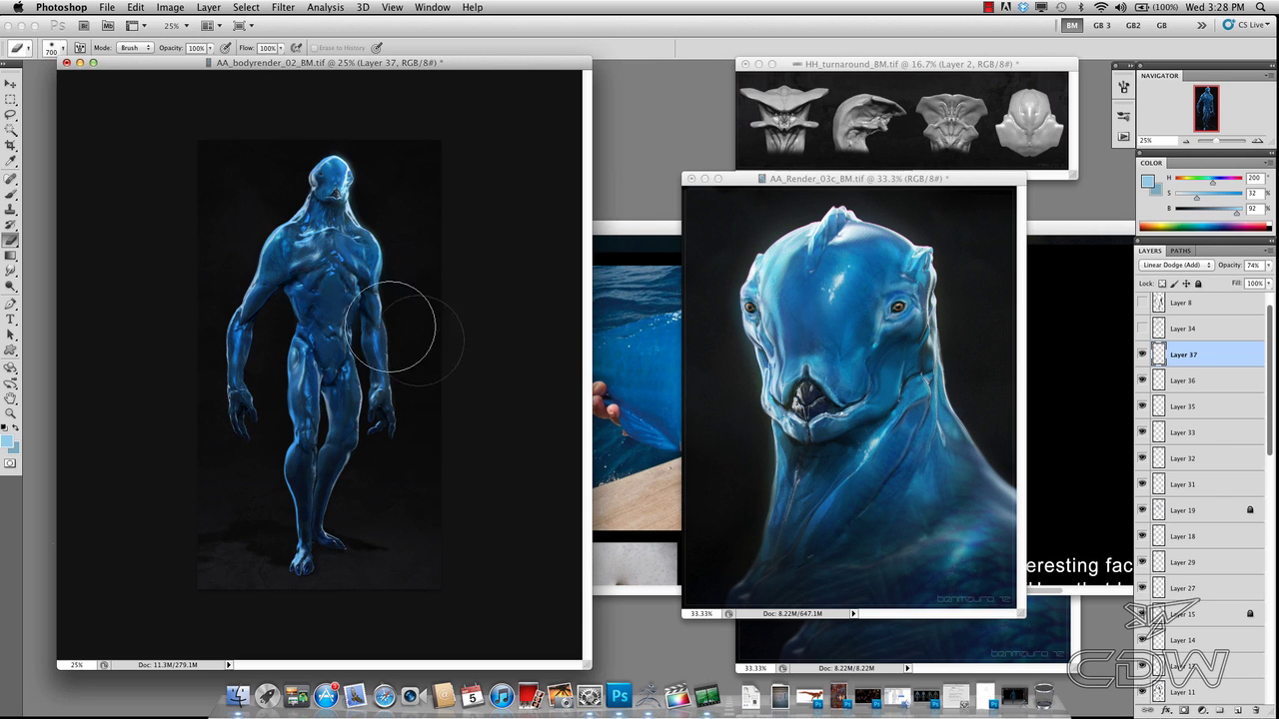
# Add a new layer above Layer 37 and set its blend mode to Multiply.
pyautogui.click(1254, 141)
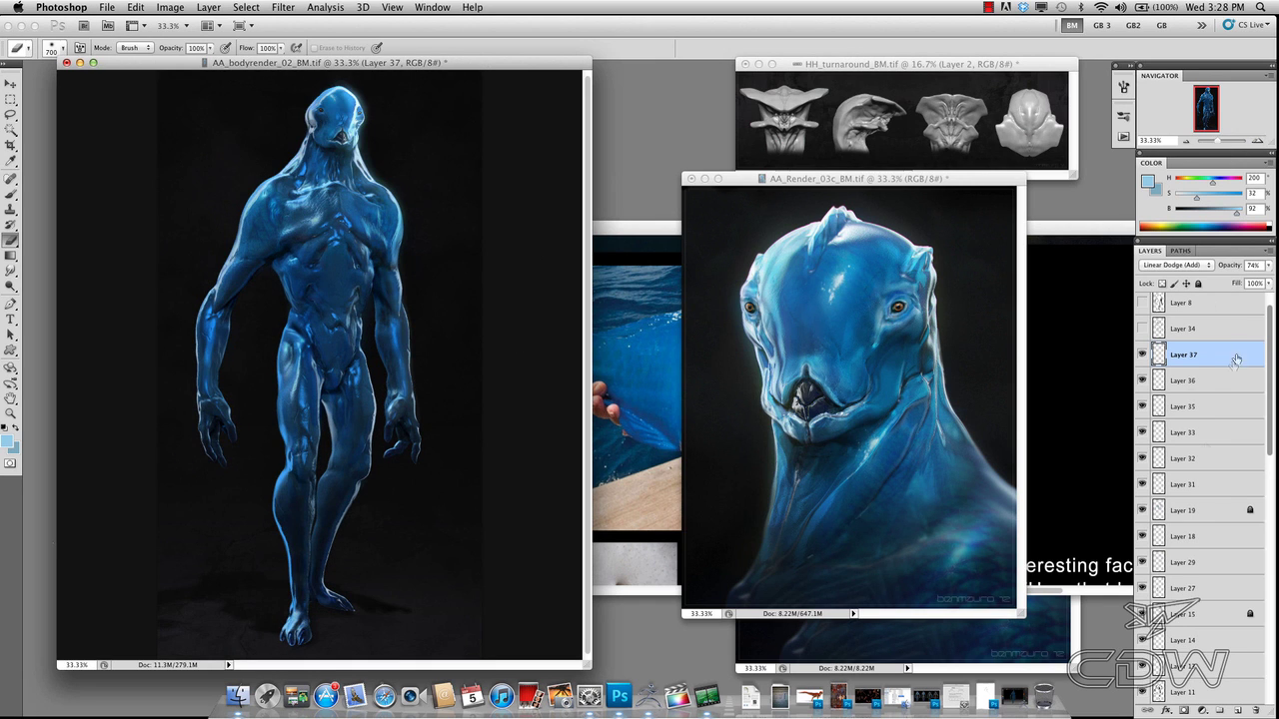
pyautogui.click(1178, 266)
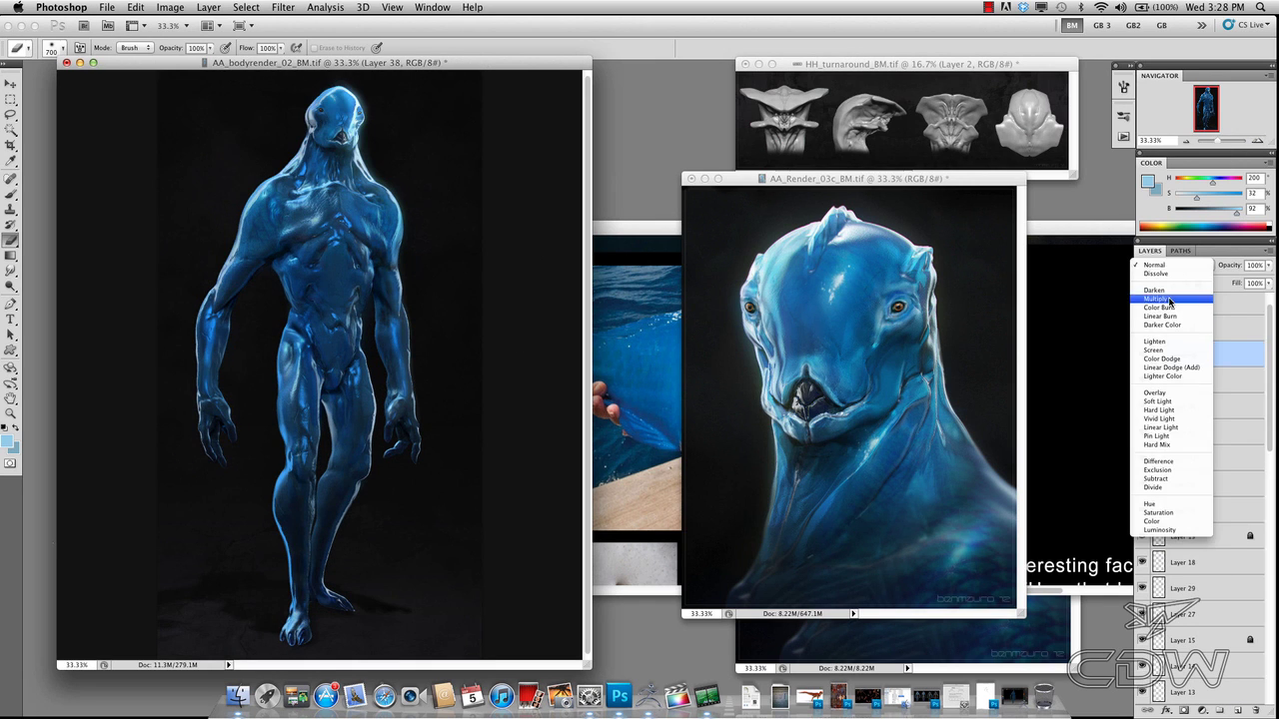
pyautogui.click(1171, 299)
# Darken the bottom and both sides of the body render with near-black gradients on the Multiply layer.
pyautogui.press('super+minus')
pyautogui.press('g')
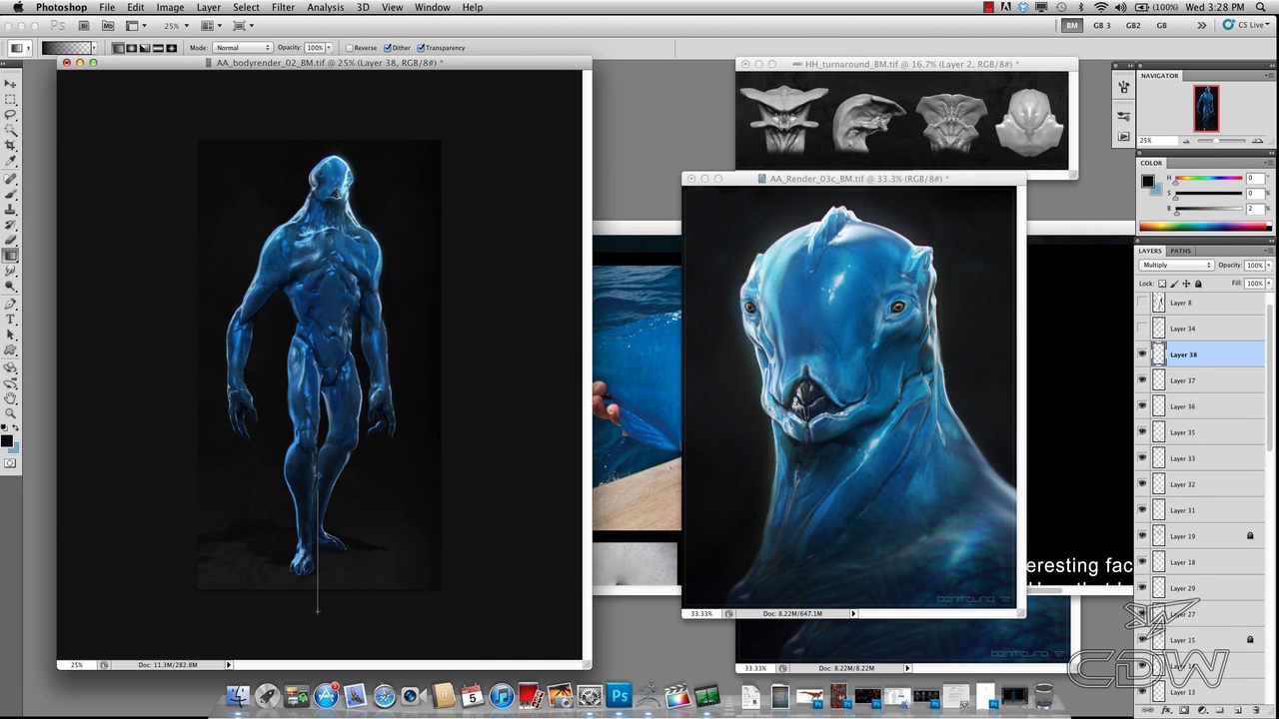
pyautogui.moveTo(316, 612); pyautogui.dragTo(317, 478)
pyautogui.moveTo(141, 438); pyautogui.dragTo(285, 425)
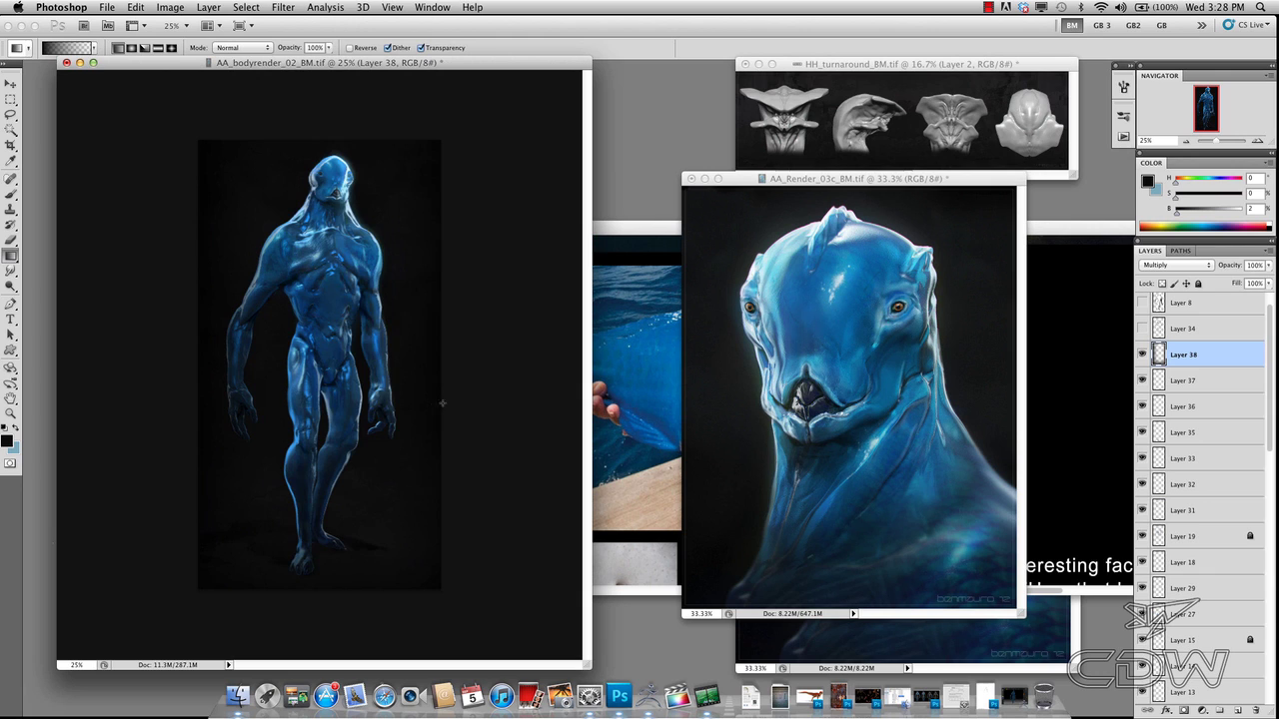
pyautogui.moveTo(443, 403); pyautogui.dragTo(318, 398)
pyautogui.moveTo(288, 616); pyautogui.dragTo(293, 485)
# Scale the gradient layer beyond the canvas to about 117.7% width and 111.1% height, and compare it hidden and shown.
pyautogui.press('v')
pyautogui.keyDown('alt'); pyautogui.keyDown('shift'); pyautogui.moveTo(439, 590); pyautogui.dragTo(450, 604); pyautogui.keyUp('shift'); pyautogui.keyUp('alt')
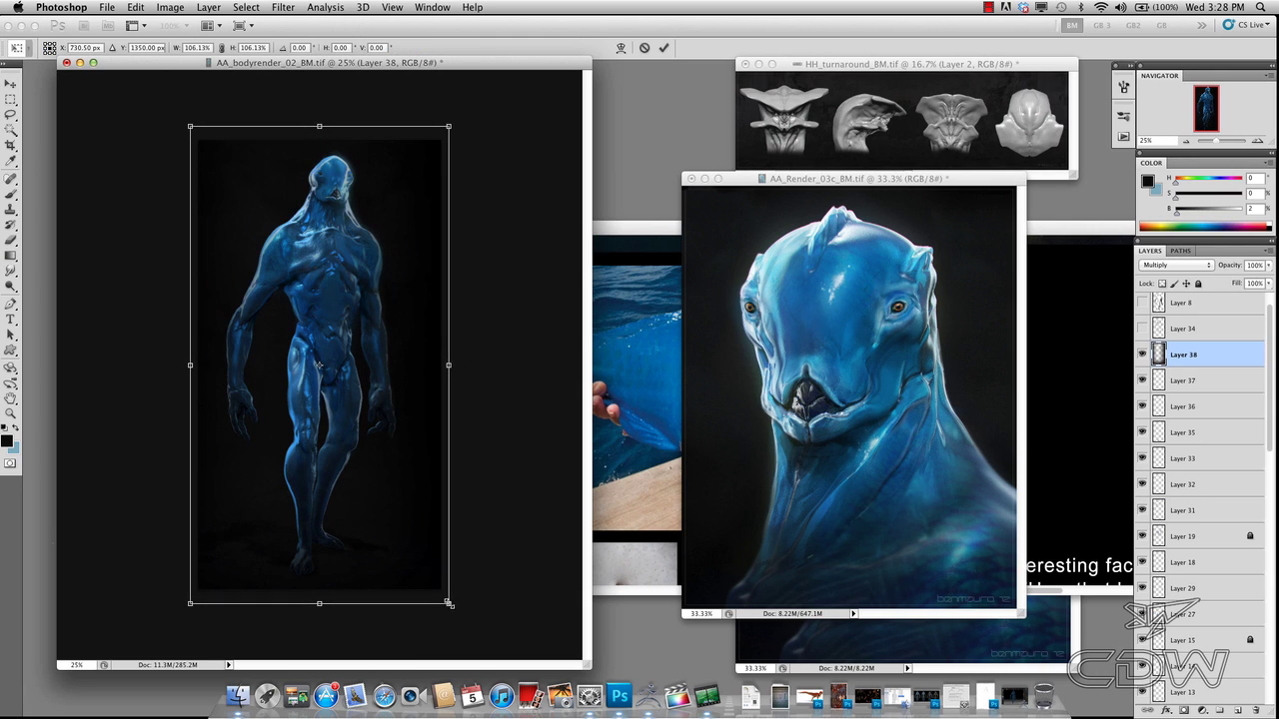
pyautogui.moveTo(450, 366); pyautogui.dragTo(472, 363)
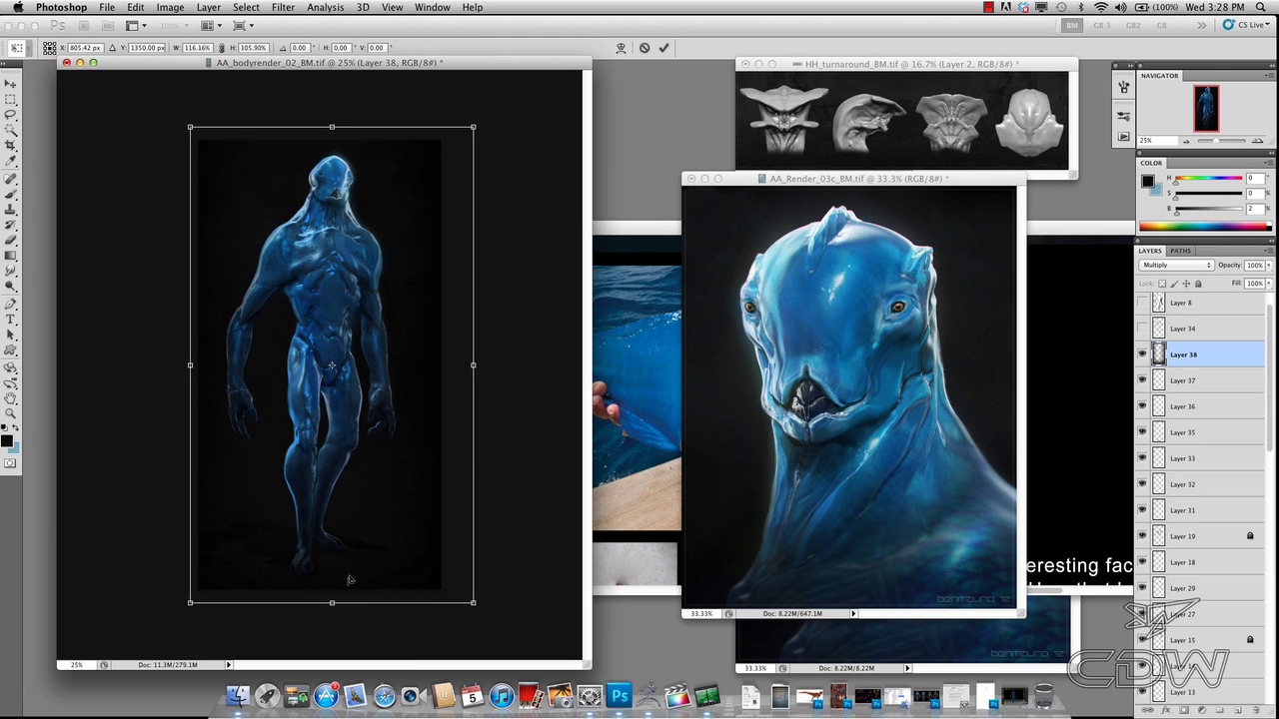
pyautogui.moveTo(189, 377); pyautogui.dragTo(187, 376)
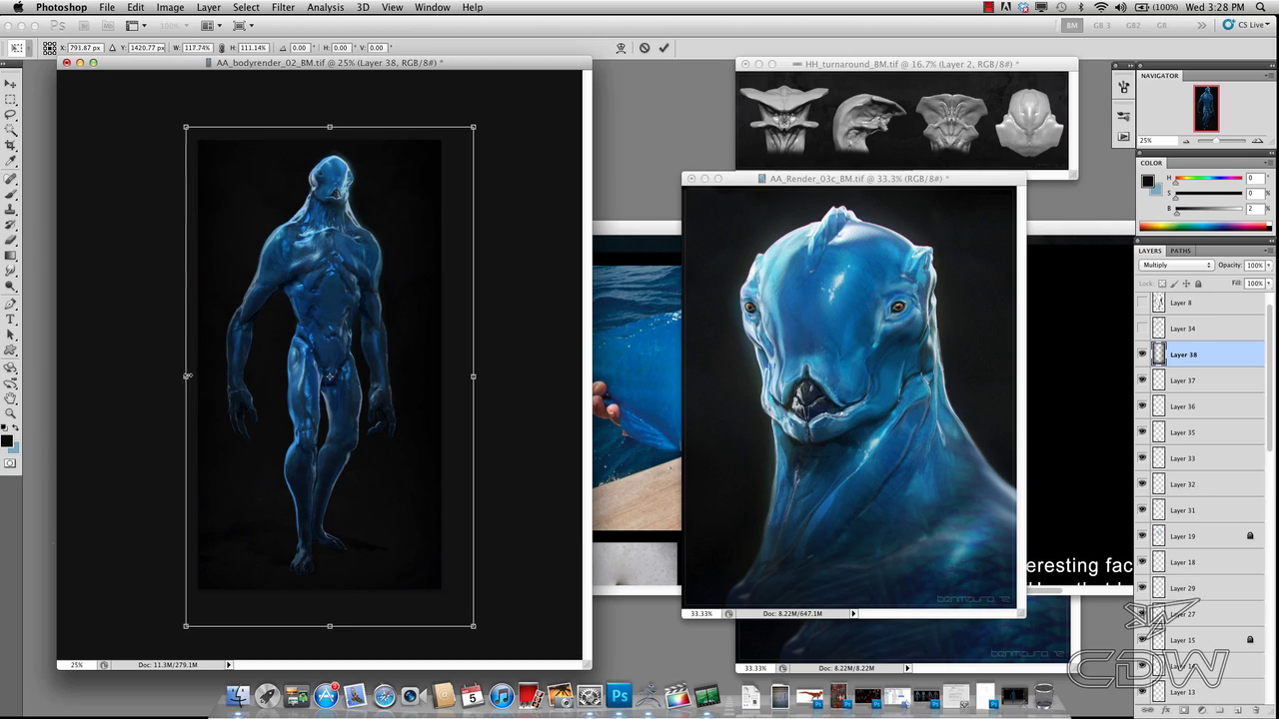
pyautogui.press('Return')
pyautogui.click(1144, 357)
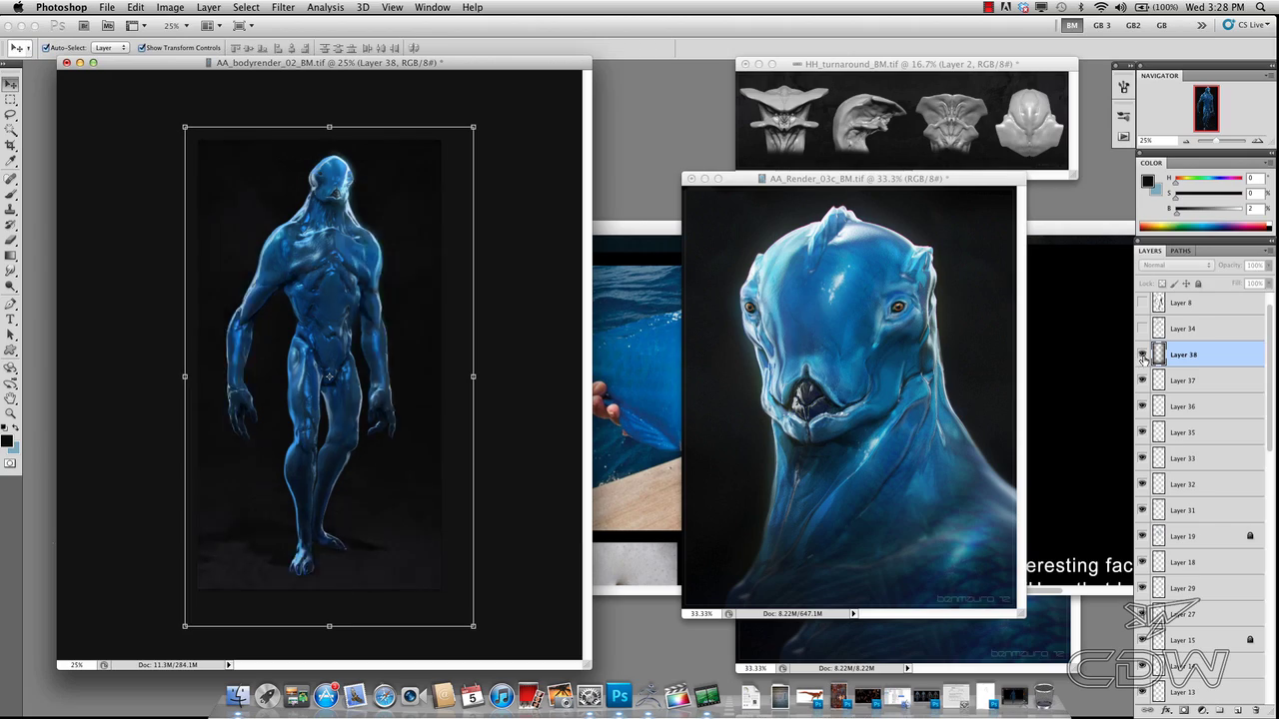
pyautogui.click(1144, 357)
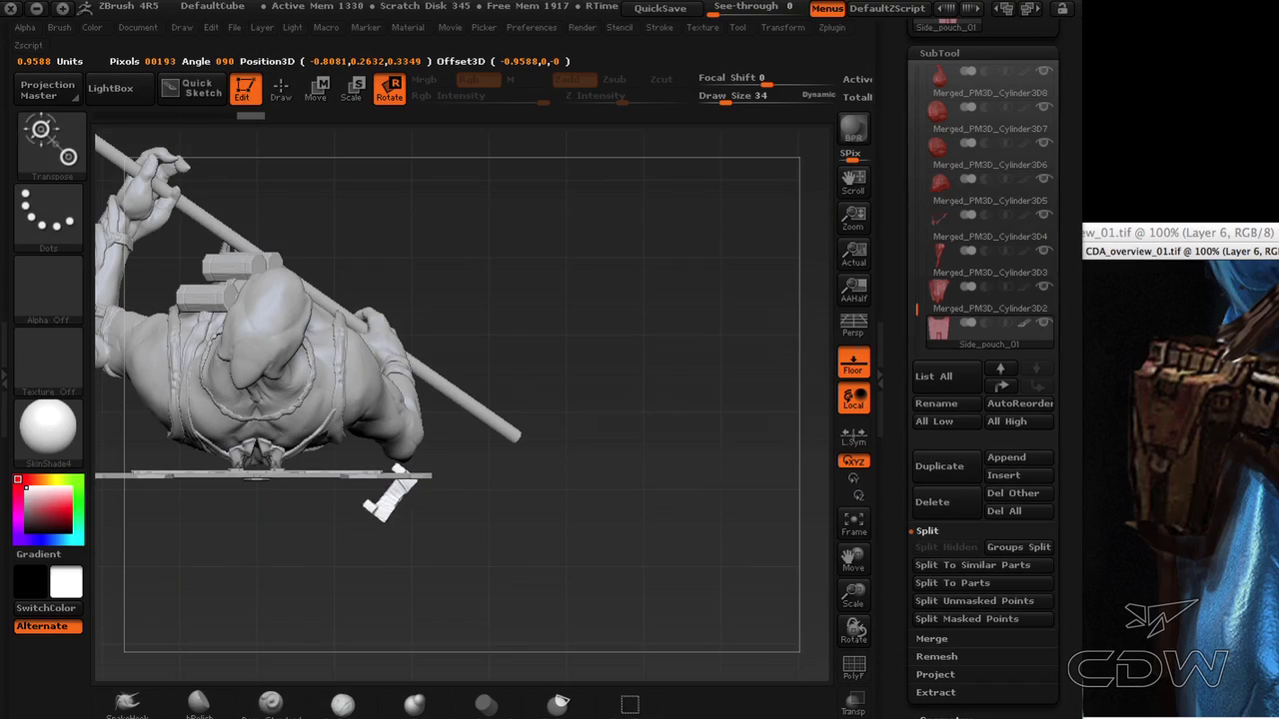
# Switch to ZBrush and move the Side_pouch_01 subtool to the figure's hip using a straight Transpose line.
pyautogui.moveTo(398, 469); pyautogui.dragTo(612, 473)
pyautogui.moveTo(488, 472); pyautogui.dragTo(437, 424)
pyautogui.moveTo(560, 570); pyautogui.dragTo(549, 400)
pyautogui.moveTo(489, 472); pyautogui.dragTo(471, 546)
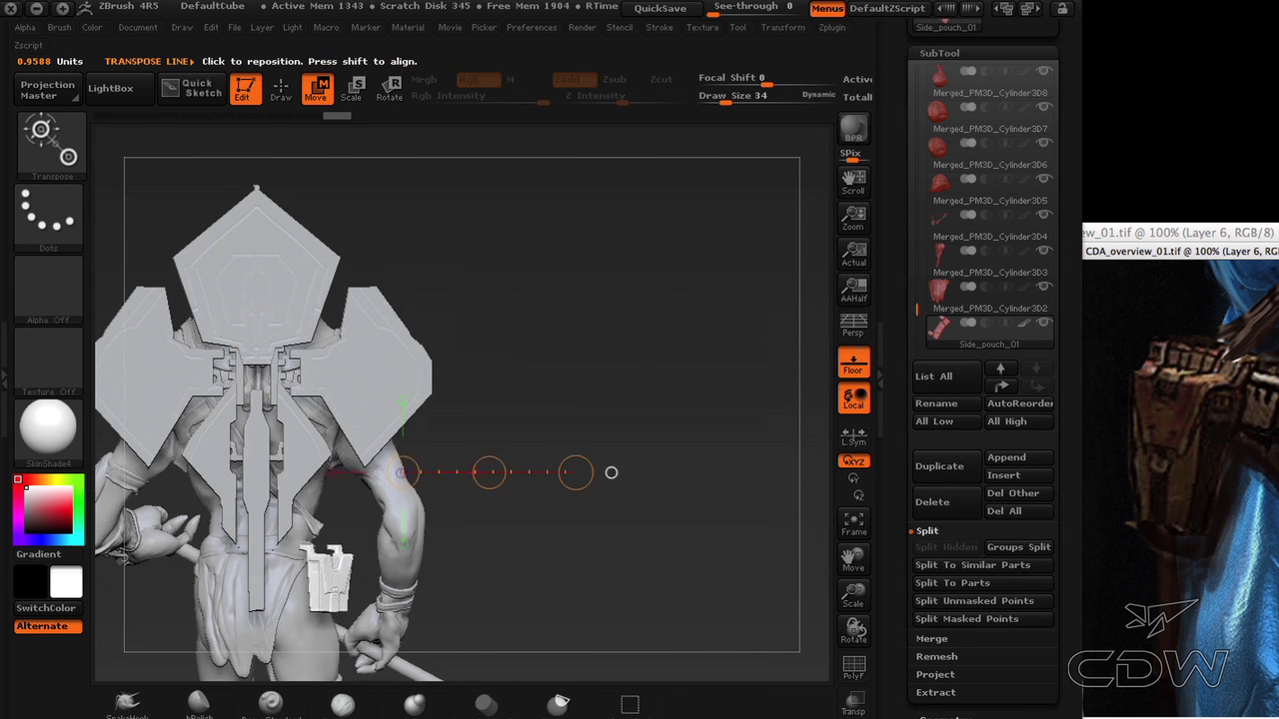
# Turn on transparency and angle the Side_pouch_01 subtool diagonally to follow the hip beside the belt, working from above.
pyautogui.moveTo(589, 574); pyautogui.dragTo(425, 575)
pyautogui.moveTo(417, 501); pyautogui.dragTo(403, 679)
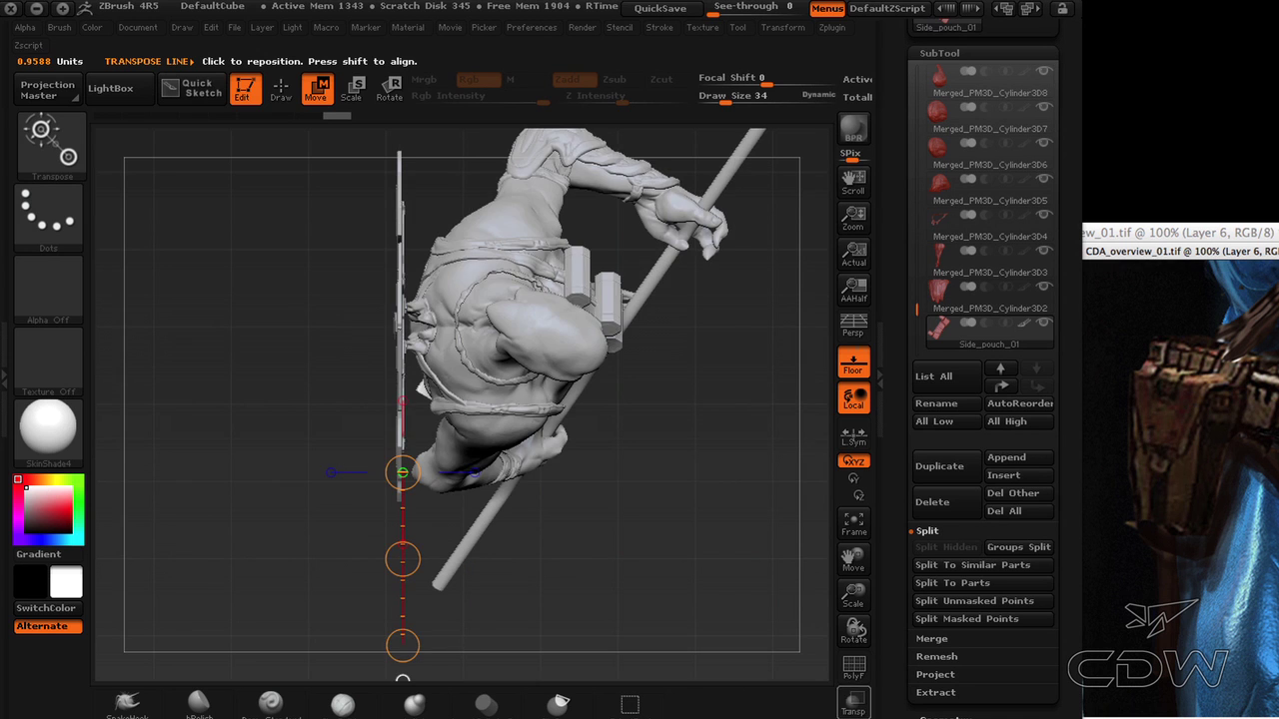
pyautogui.click(853, 705)
pyautogui.moveTo(442, 404); pyautogui.dragTo(577, 306)
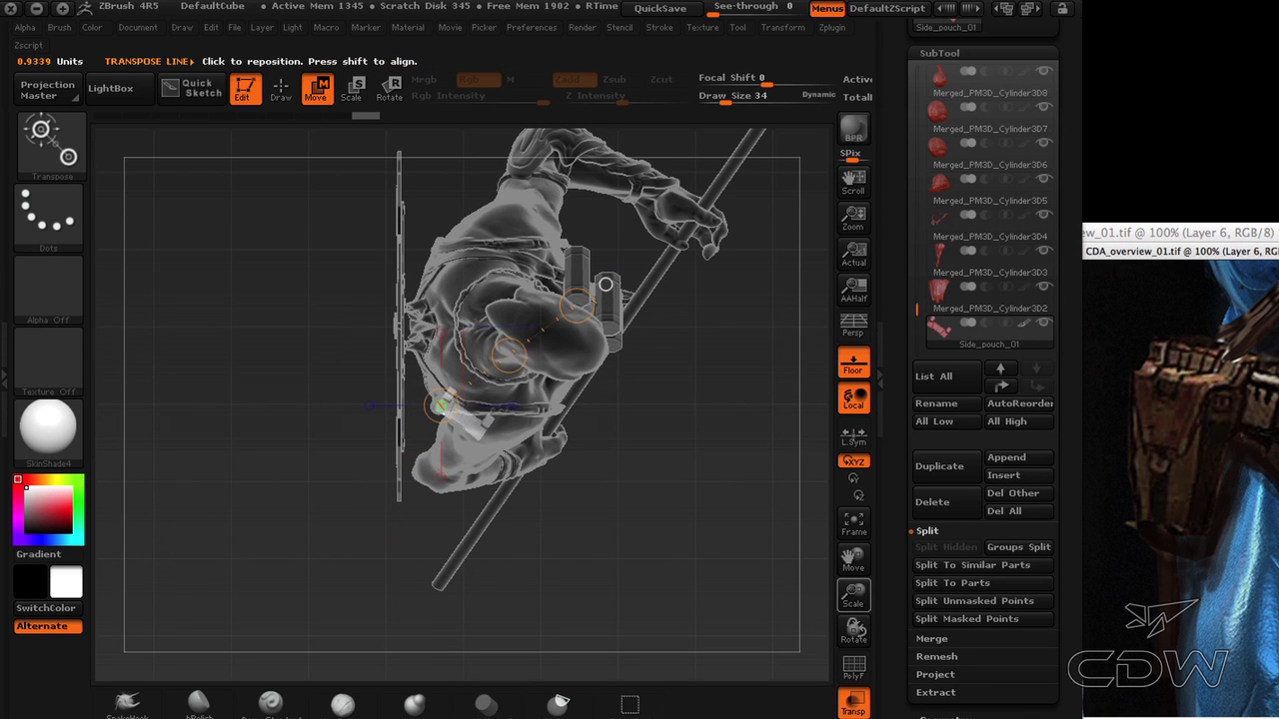
pyautogui.moveTo(853, 595); pyautogui.dragTo(853, 665)
pyautogui.moveTo(854, 560); pyautogui.dragTo(733, 574)
pyautogui.moveTo(685, 155); pyautogui.dragTo(443, 543)
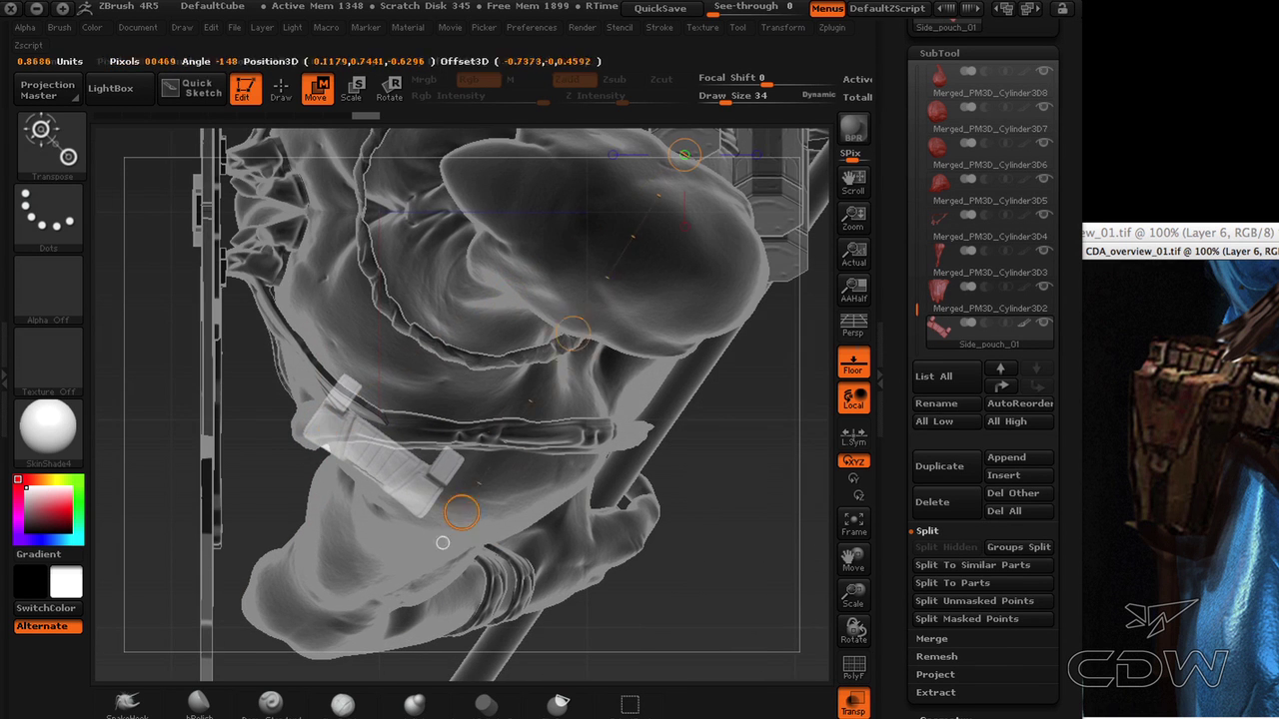
# Shift the side pouch along the hip with Transpose lines until it sits at the side of the belt in front view.
pyautogui.moveTo(337, 418); pyautogui.dragTo(722, 632)
pyautogui.moveTo(514, 516); pyautogui.dragTo(566, 516)
pyautogui.moveTo(744, 579)
pyautogui.mouseDown()
pyautogui.moveTo(744, 419)
pyautogui.moveTo(599, 580)
pyautogui.mouseUp()
pyautogui.moveTo(389, 513); pyautogui.dragTo(426, 321)
pyautogui.moveTo(408, 418); pyautogui.dragTo(455, 418)
pyautogui.keyDown('shift'); pyautogui.moveTo(433, 287); pyautogui.dragTo(437, 286); pyautogui.keyUp('shift')
pyautogui.moveTo(457, 474); pyautogui.dragTo(466, 319)
pyautogui.moveTo(460, 398); pyautogui.dragTo(479, 398)
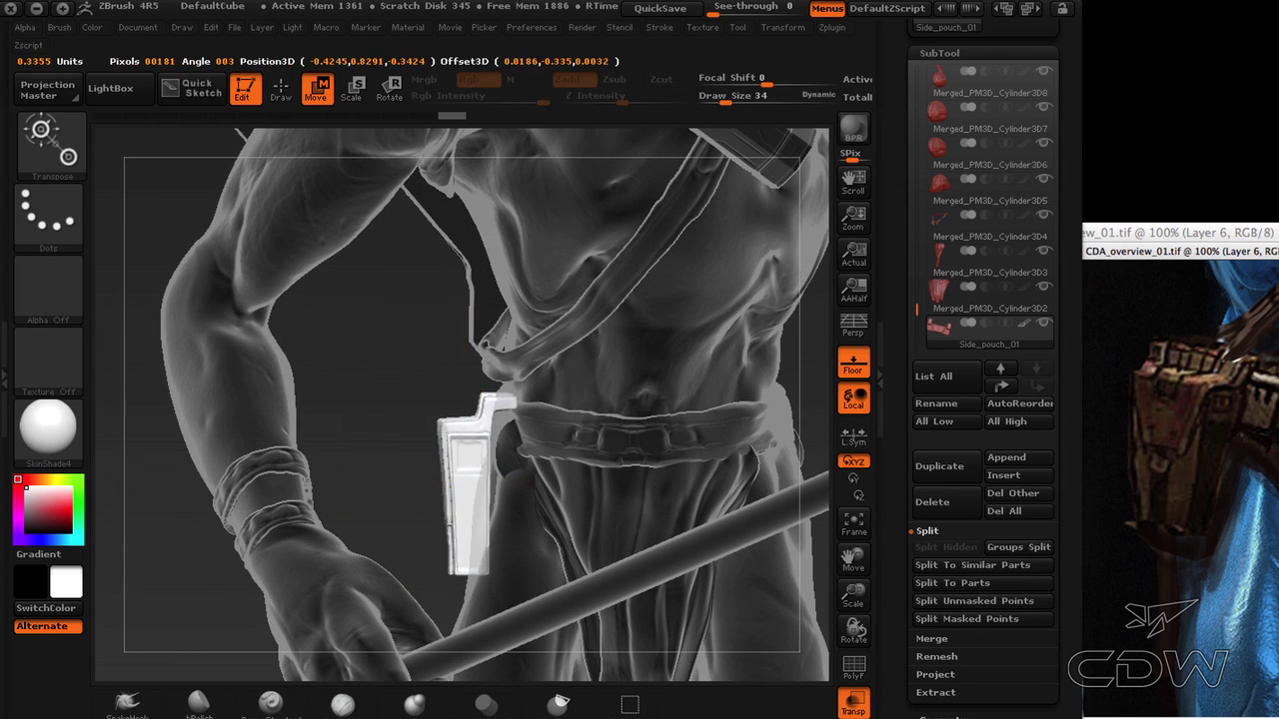
# Tilt the side pouch slightly outward and nudge it so its clips meet the belt.
pyautogui.moveTo(482, 562); pyautogui.dragTo(461, 592)
pyautogui.moveTo(482, 561); pyautogui.dragTo(461, 560)
pyautogui.press('w')
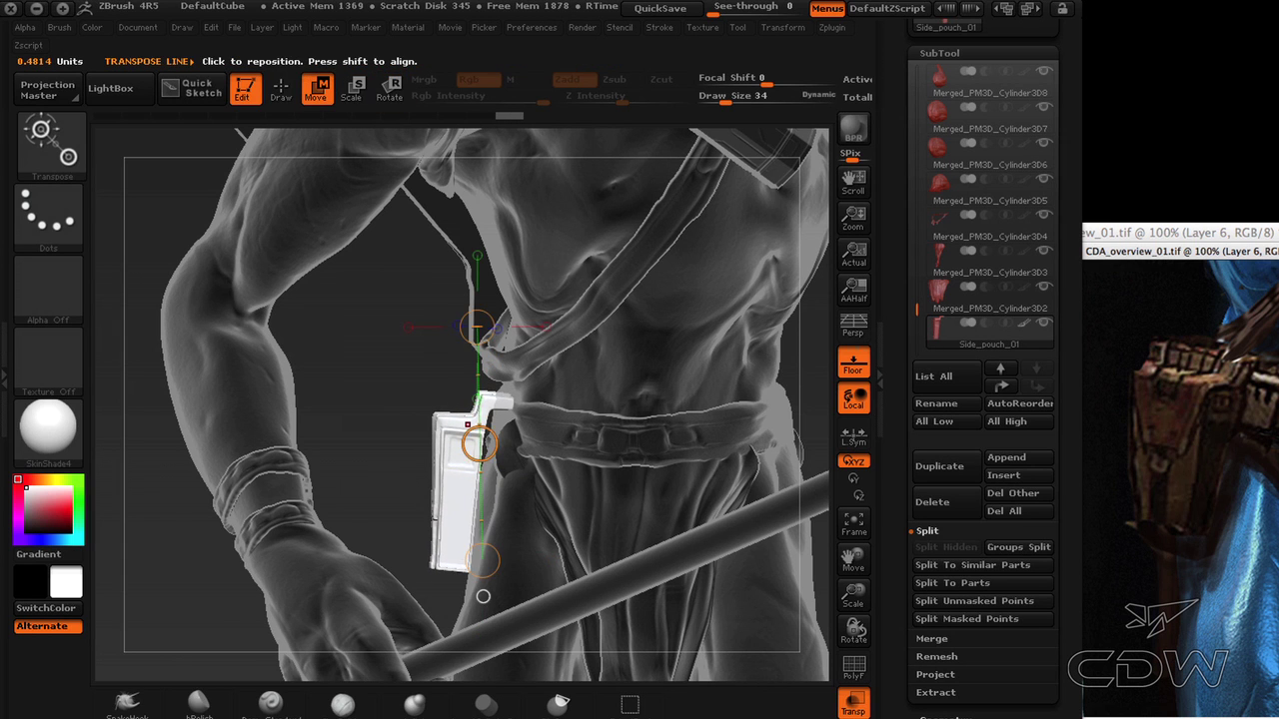
pyautogui.moveTo(479, 443); pyautogui.dragTo(489, 435)
pyautogui.moveTo(379, 410); pyautogui.dragTo(479, 412)
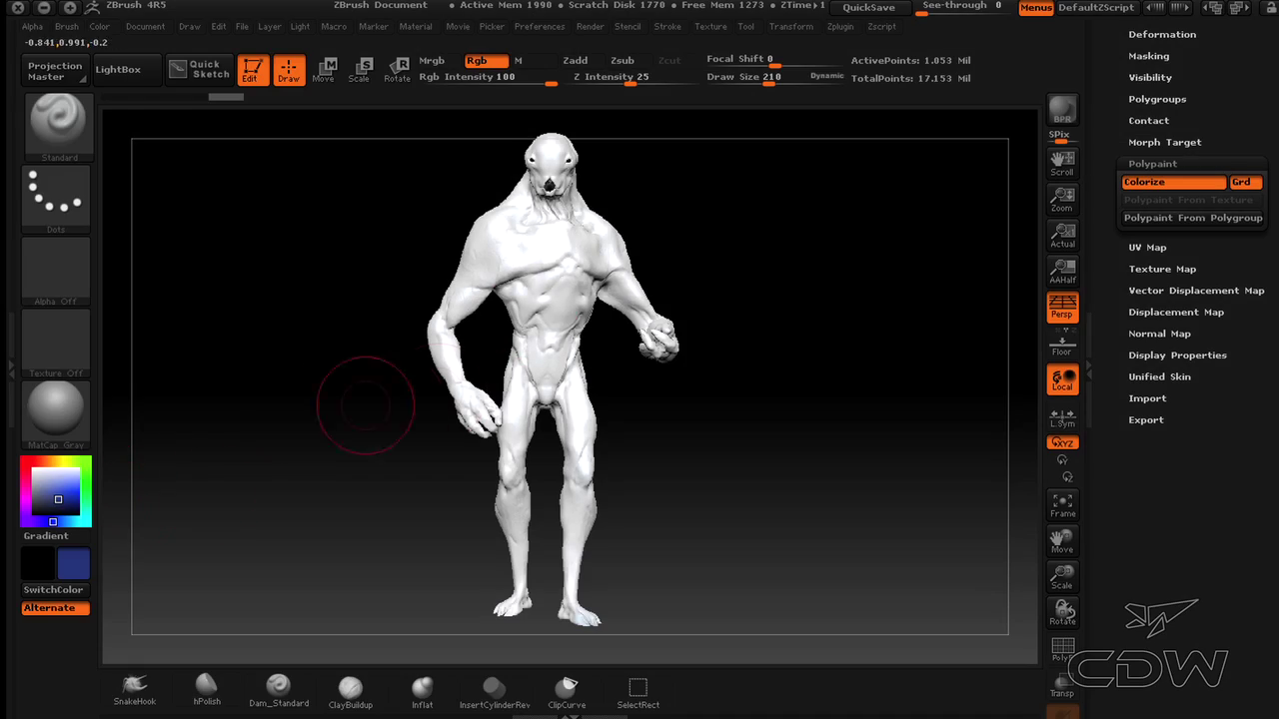
# Set the draw size to 251 and polypaint the back of the nude creature body dark blue from head to feet.
pyautogui.moveTo(170, 487); pyautogui.dragTo(446, 457)
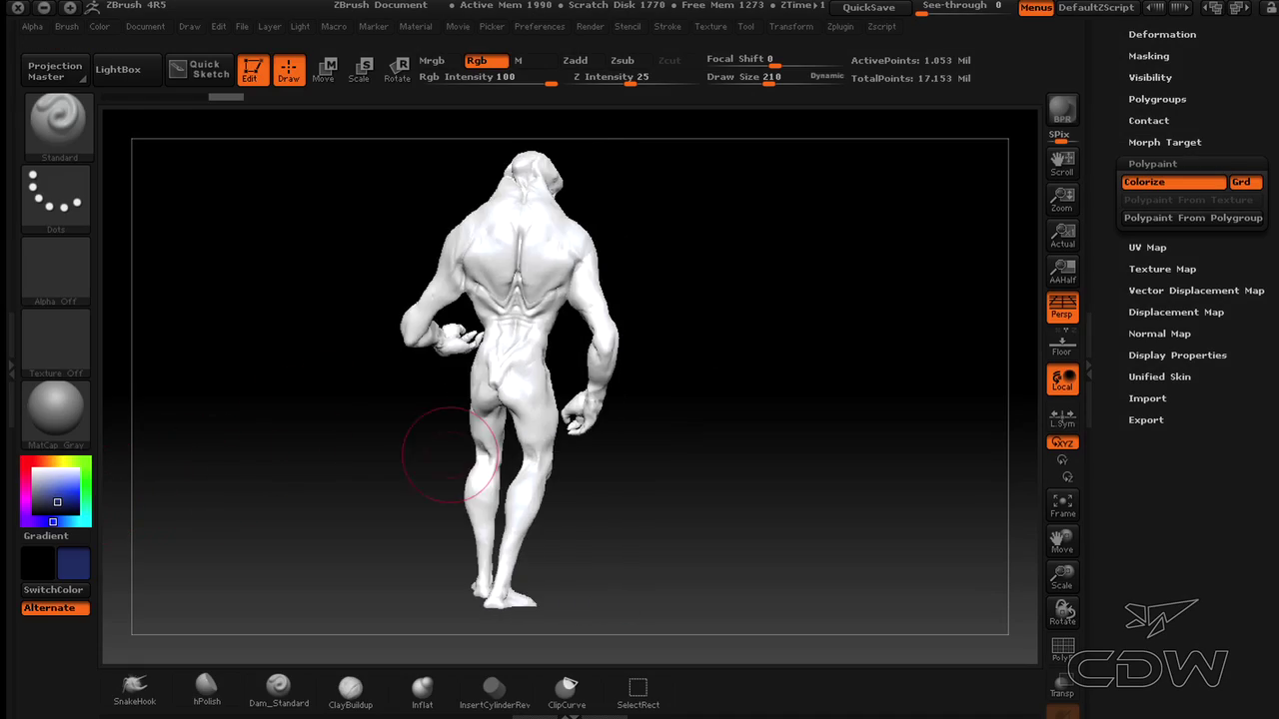
pyautogui.moveTo(533, 266)
pyautogui.mouseDown()
pyautogui.moveTo(515, 242)
pyautogui.moveTo(535, 252)
pyautogui.mouseUp()
pyautogui.press('space')
pyautogui.moveTo(535, 250)
pyautogui.mouseDown()
pyautogui.moveTo(518, 268)
pyautogui.moveTo(508, 345)
pyautogui.moveTo(463, 231)
pyautogui.moveTo(425, 319)
pyautogui.moveTo(590, 250)
pyautogui.moveTo(600, 330)
pyautogui.moveTo(520, 253)
pyautogui.moveTo(510, 399)
pyautogui.moveTo(480, 439)
pyautogui.moveTo(500, 520)
pyautogui.moveTo(521, 366)
pyautogui.moveTo(485, 589)
pyautogui.moveTo(511, 599)
pyautogui.mouseUp()
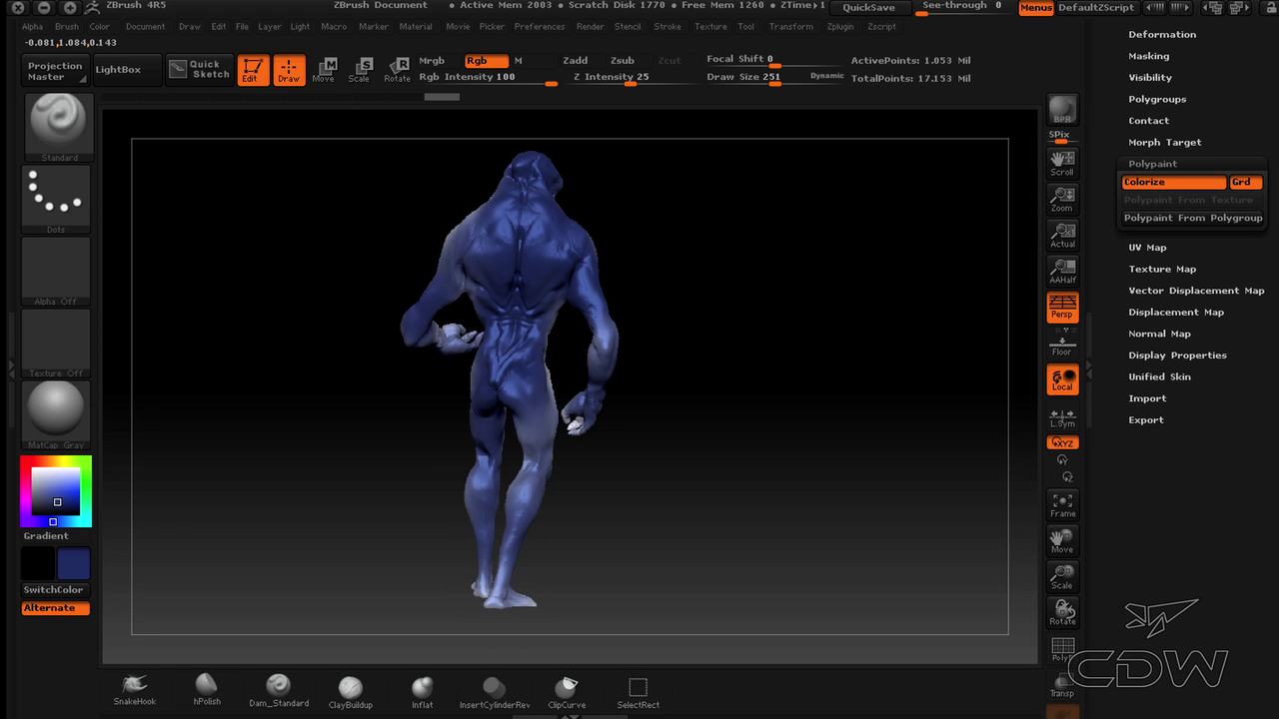
# Extend the dark blue polypaint around the outer arms, the sides of the legs and the feet.
pyautogui.moveTo(458, 221); pyautogui.dragTo(436, 290)
pyautogui.moveTo(330, 310); pyautogui.dragTo(640, 300)
pyautogui.moveTo(560, 244)
pyautogui.mouseDown()
pyautogui.moveTo(490, 165)
pyautogui.moveTo(551, 328)
pyautogui.moveTo(510, 400)
pyautogui.moveTo(514, 530)
pyautogui.moveTo(489, 604)
pyautogui.mouseUp()
pyautogui.moveTo(385, 610); pyautogui.dragTo(560, 605)
pyautogui.moveTo(612, 519); pyautogui.dragTo(529, 600)
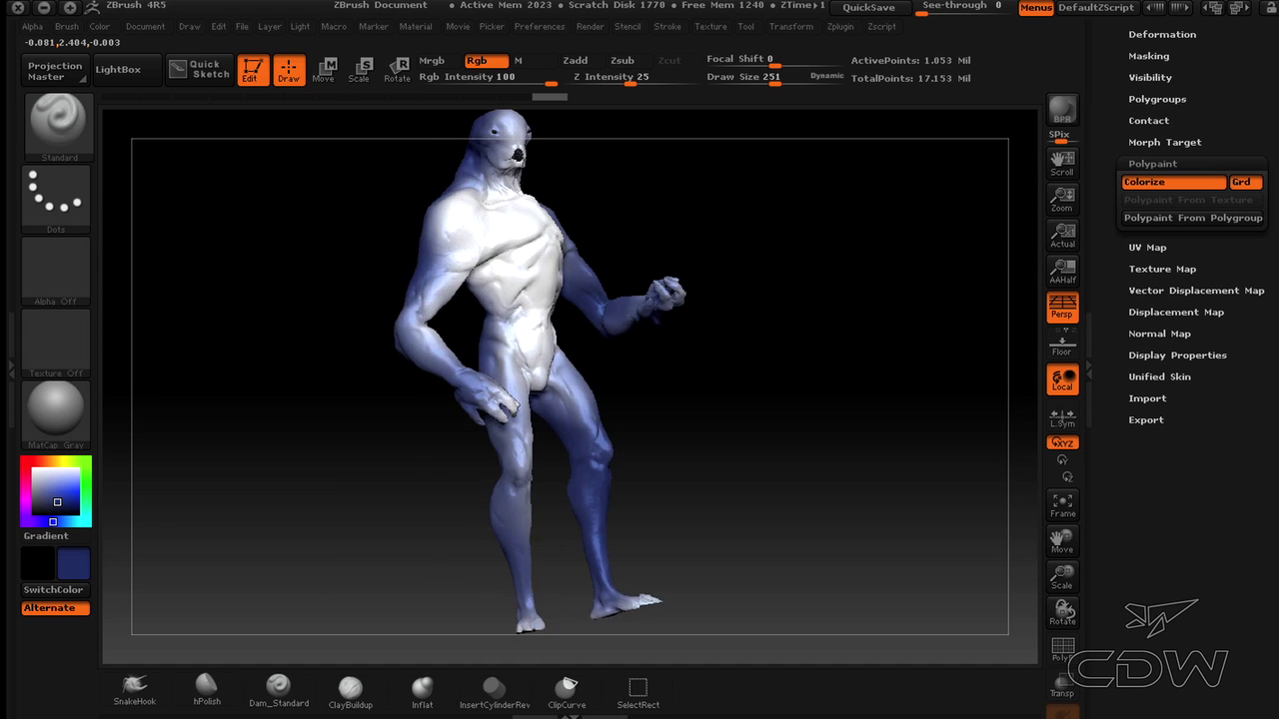
pyautogui.moveTo(690, 590)
pyautogui.mouseDown()
pyautogui.moveTo(765, 589)
pyautogui.moveTo(675, 622)
pyautogui.mouseUp()
pyautogui.moveTo(635, 576); pyautogui.dragTo(581, 581)
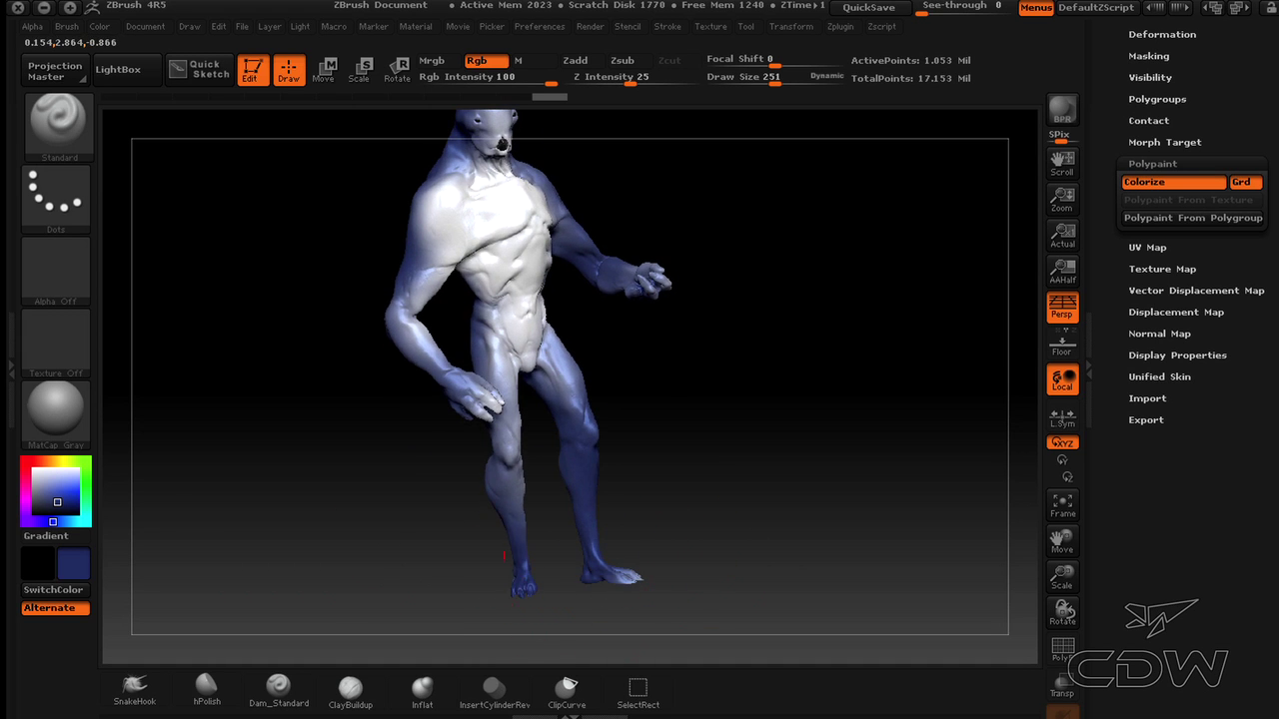
# Deepen the blue on the creature's right leg, forearm and hand, and carry it over the shoulder and side of the torso.
pyautogui.moveTo(504, 556)
pyautogui.mouseDown()
pyautogui.moveTo(452, 390)
pyautogui.moveTo(389, 290)
pyautogui.mouseUp()
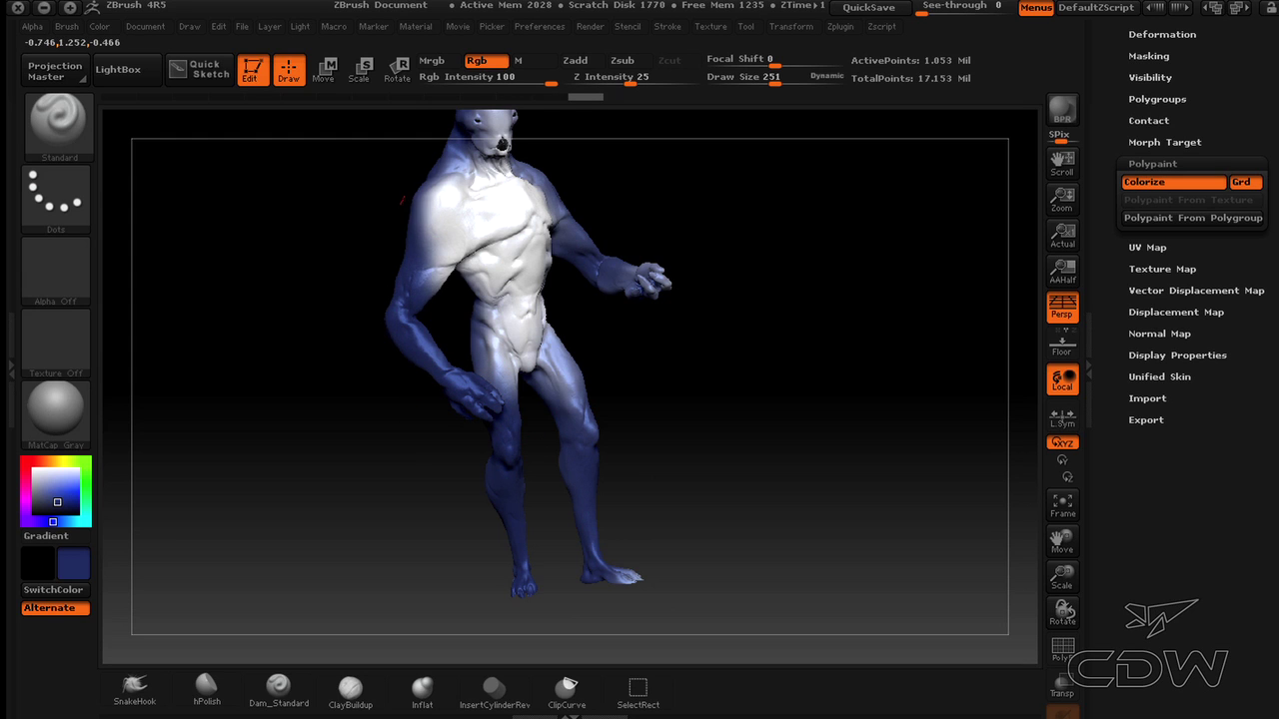
pyautogui.moveTo(403, 200); pyautogui.dragTo(439, 236)
pyautogui.moveTo(614, 355); pyautogui.dragTo(535, 332)
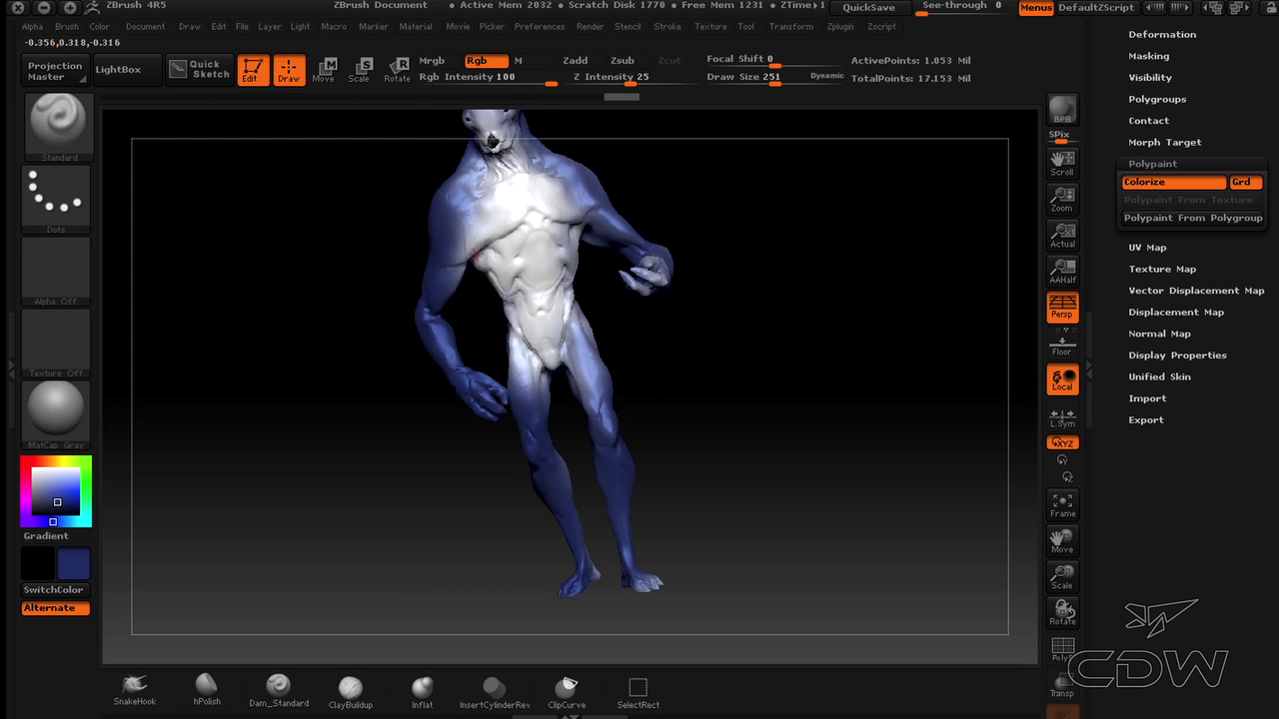
pyautogui.moveTo(476, 257)
pyautogui.mouseDown()
pyautogui.moveTo(550, 352)
pyautogui.moveTo(569, 282)
pyautogui.mouseUp()
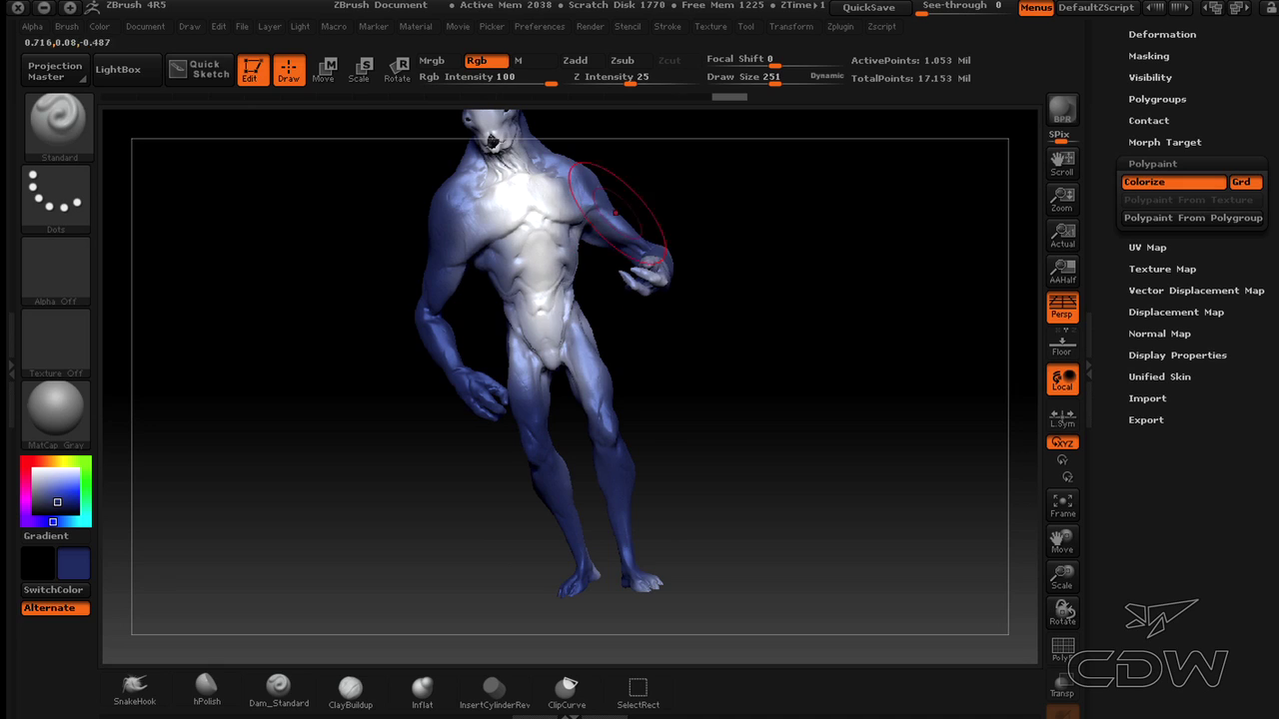